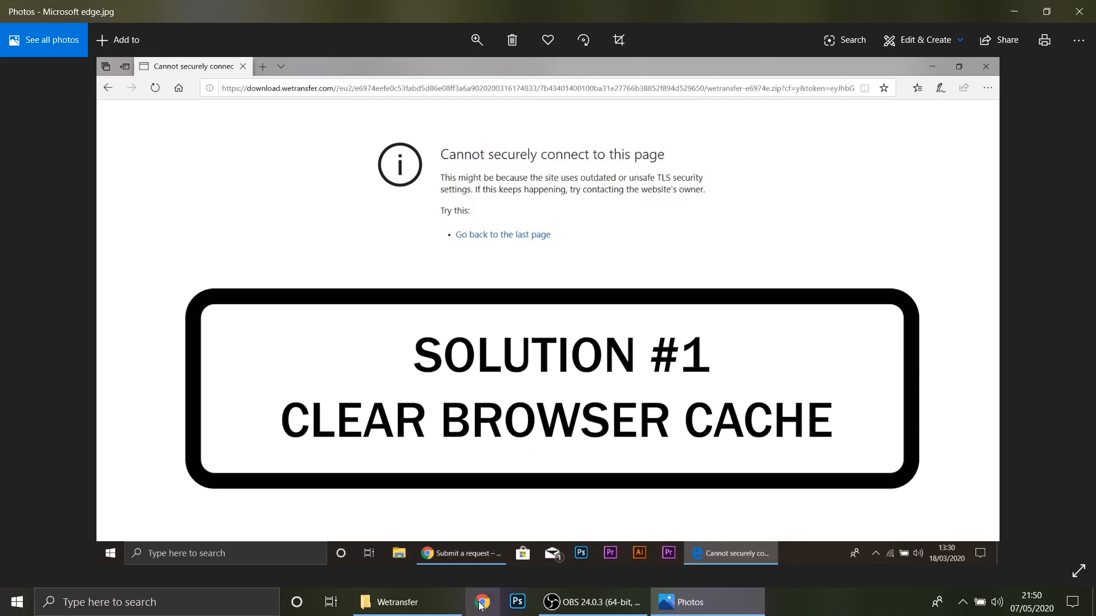
# - Switch to Chrome and clear its browsing data for all time, including cached images and files
pyautogui.click(481, 604)
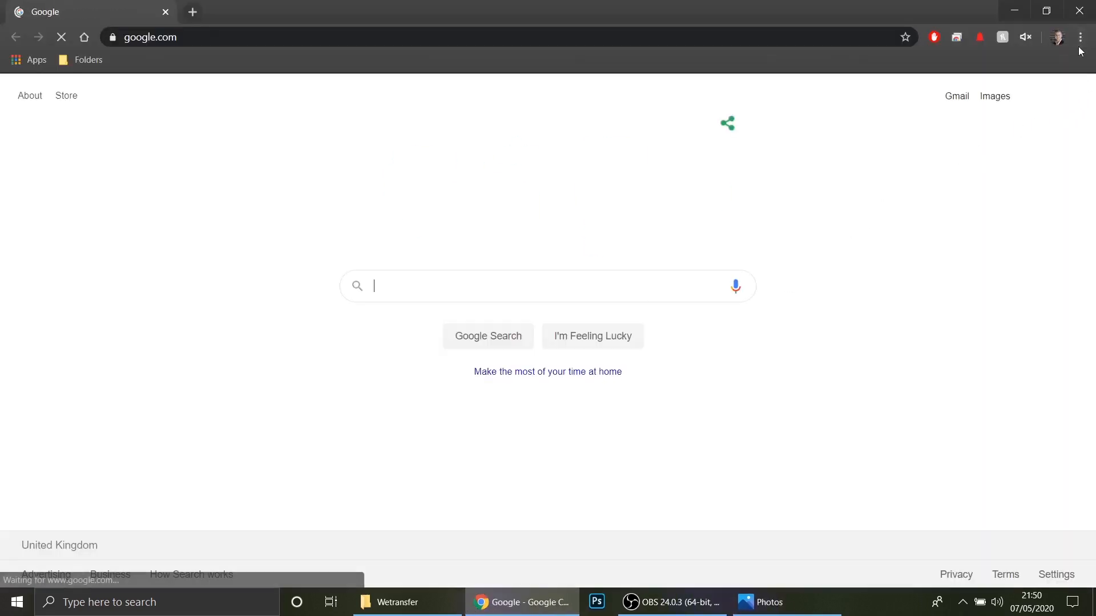
pyautogui.click(1080, 38)
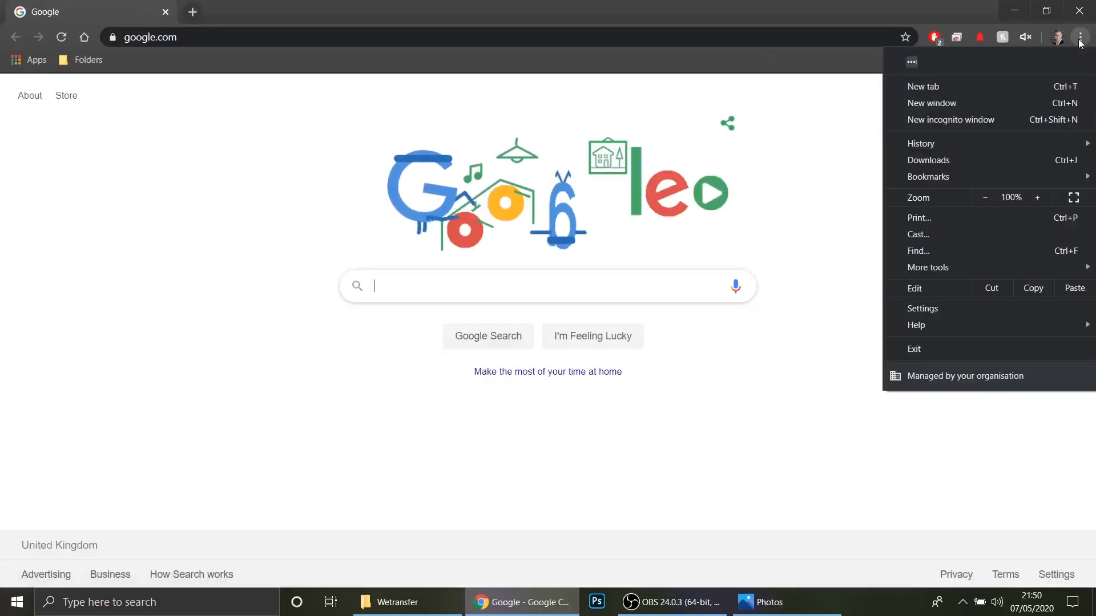
pyautogui.click(1039, 309)
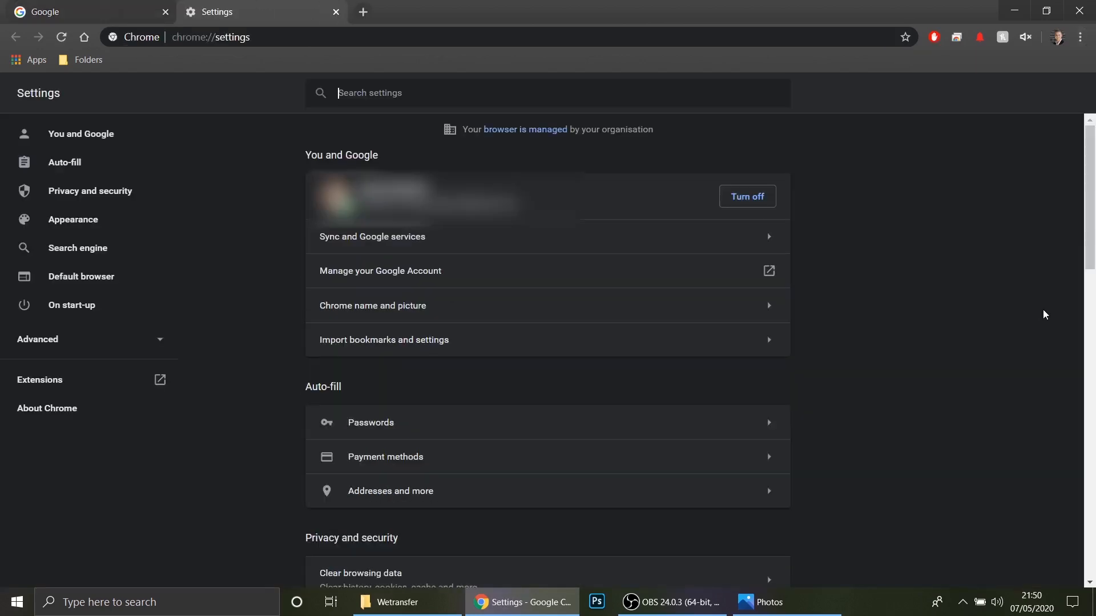
pyautogui.scroll(-6, 973, 351)
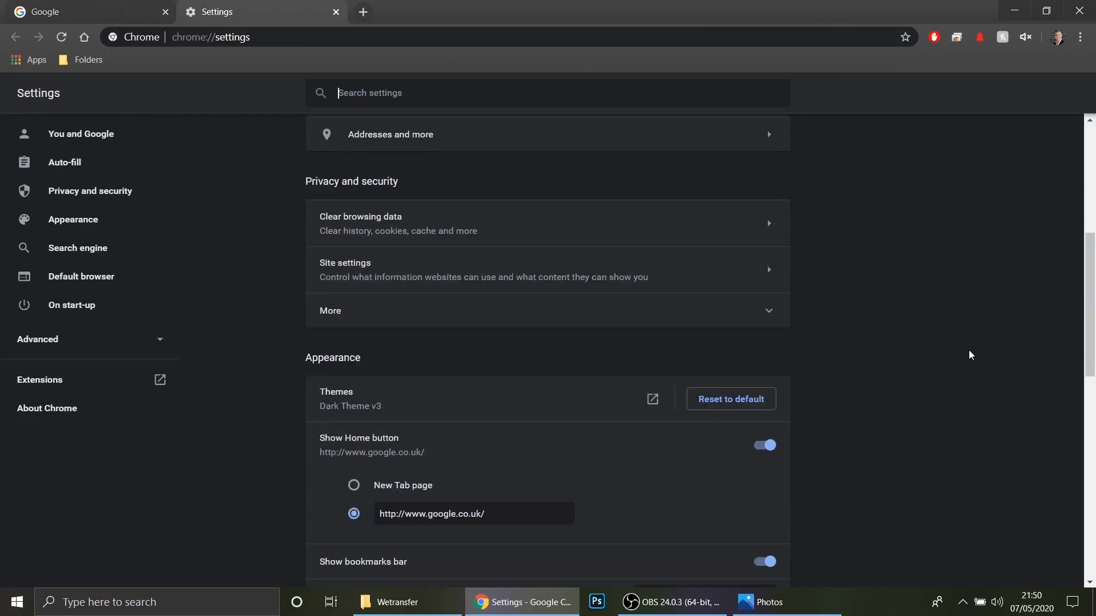
pyautogui.click(389, 236)
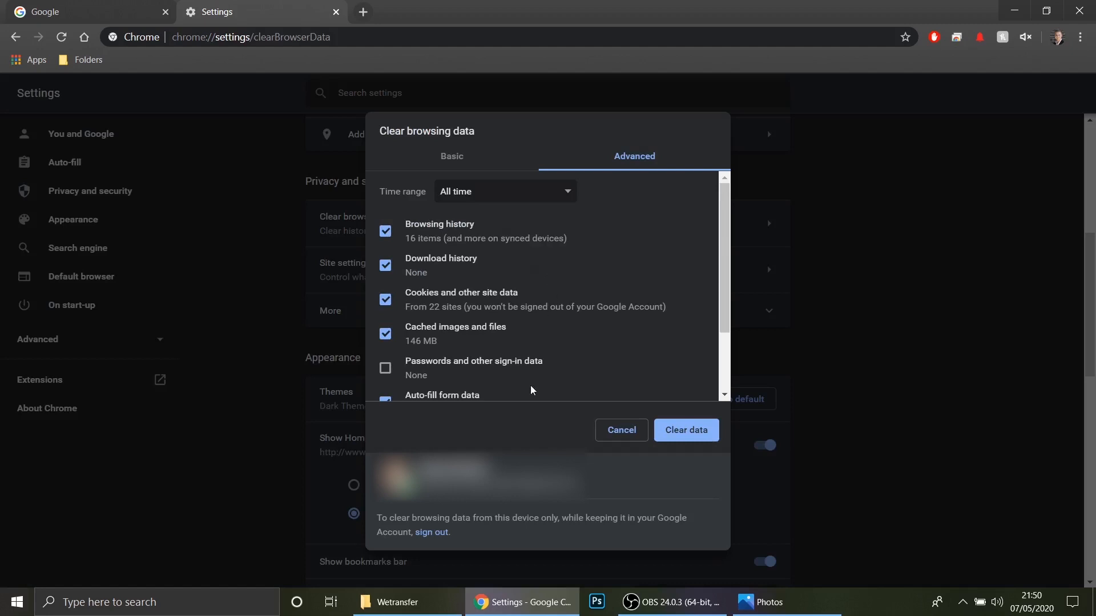
pyautogui.scroll(-2, 571, 252)
pyautogui.scroll(2, 525, 285)
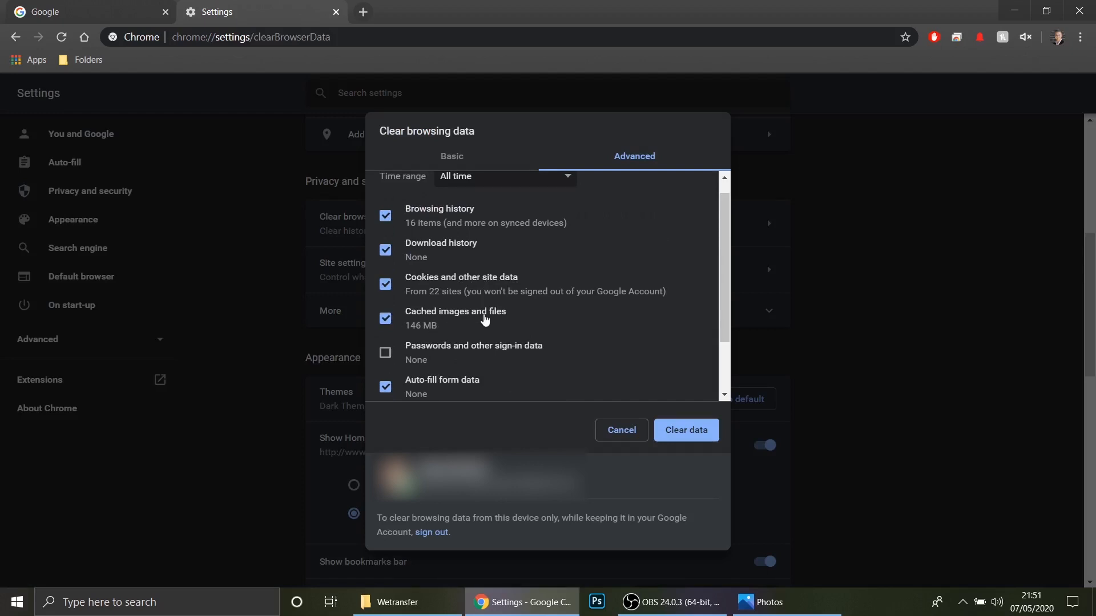
pyautogui.scroll(-2, 625, 310)
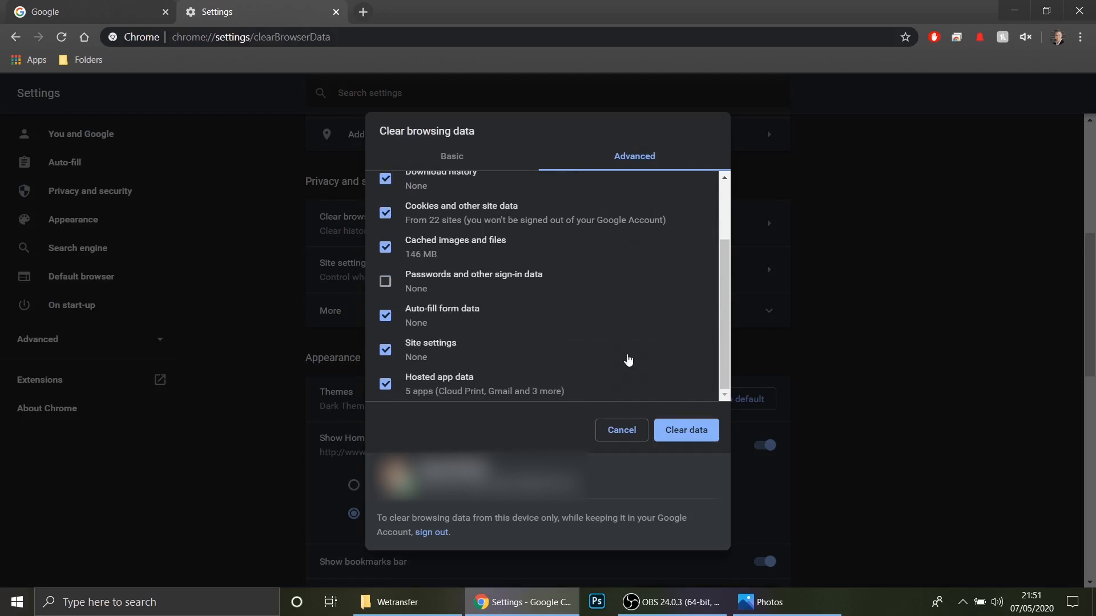
pyautogui.click(695, 429)
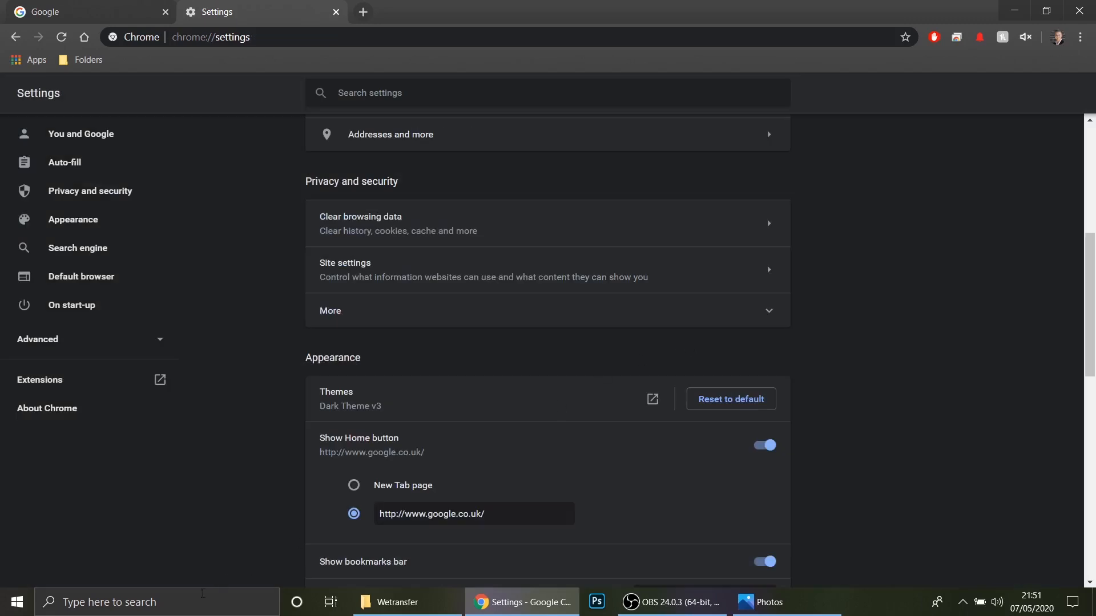
# - Open Microsoft Edge and clear its browsing data, including cached data and files
pyautogui.click(239, 602)
pyautogui.write('ed')
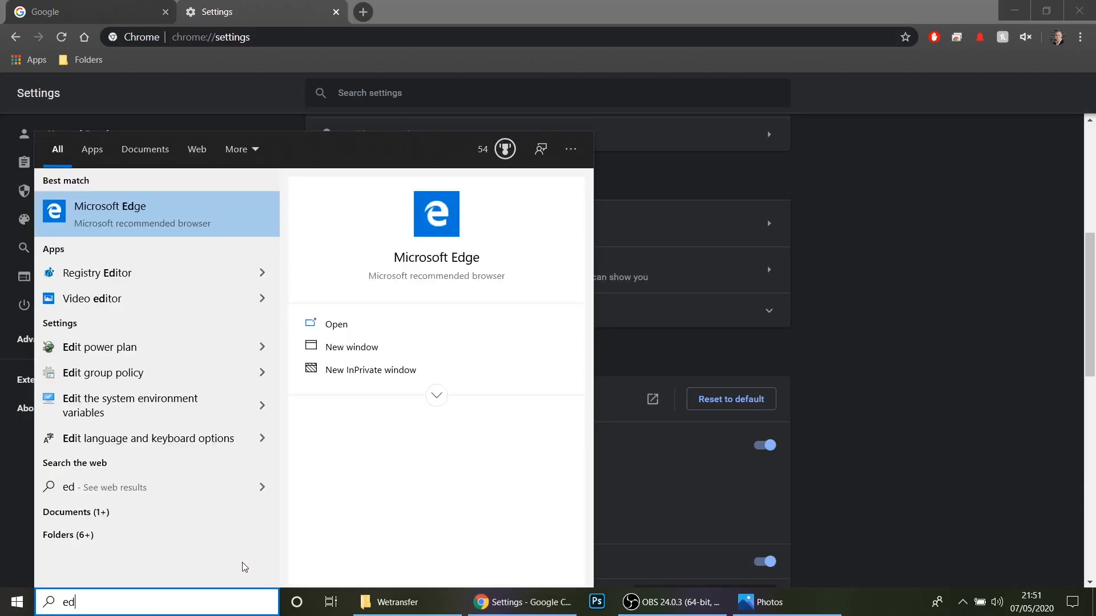
pyautogui.click(128, 223)
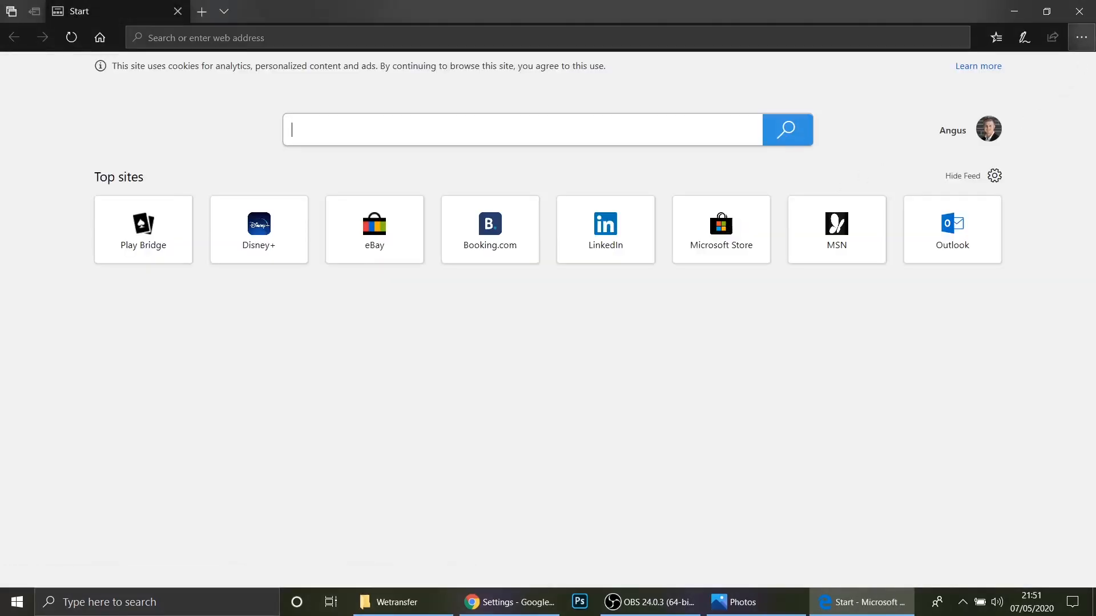
pyautogui.click(1083, 39)
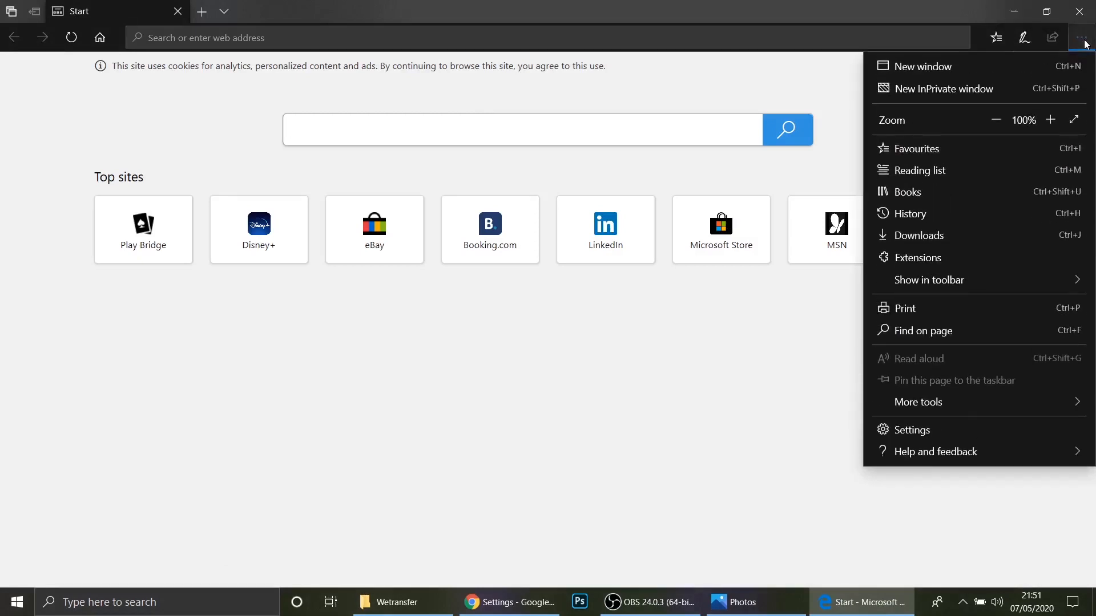
pyautogui.click(974, 434)
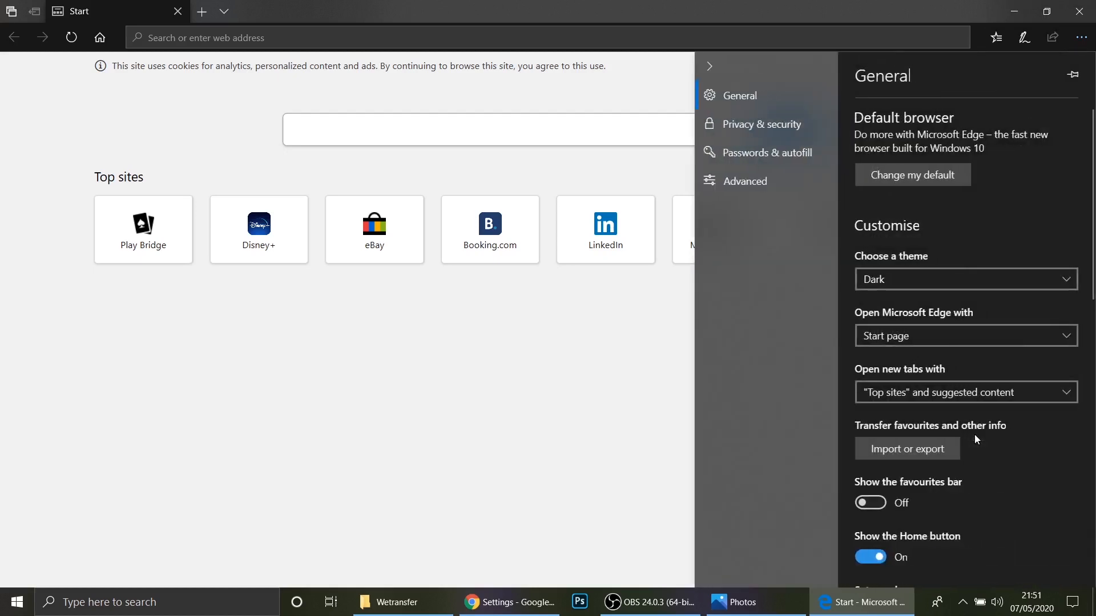
pyautogui.click(802, 133)
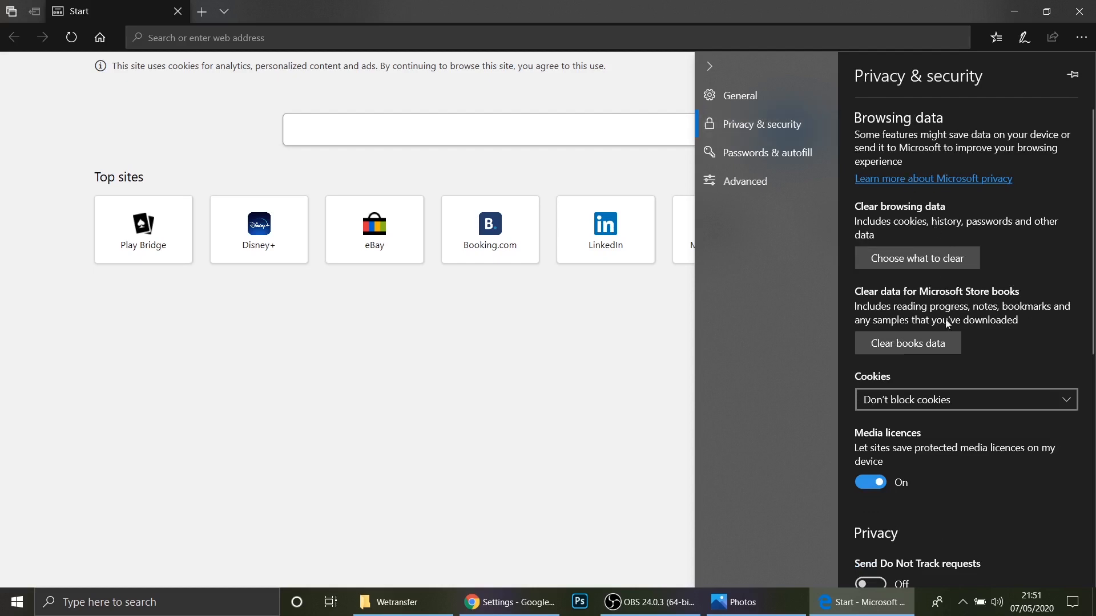
pyautogui.click(922, 264)
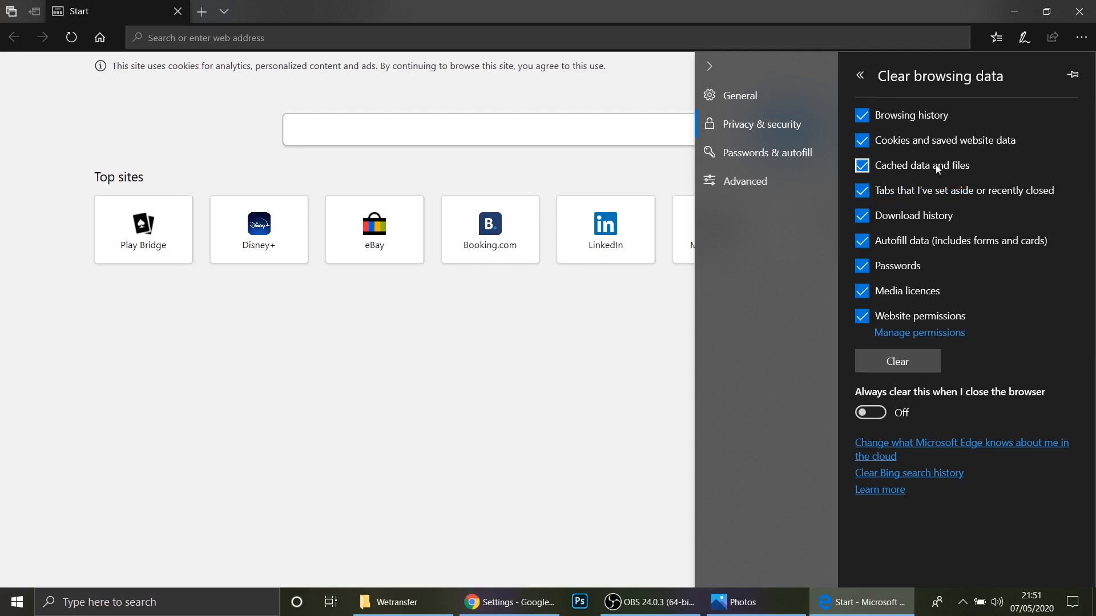
pyautogui.click(900, 359)
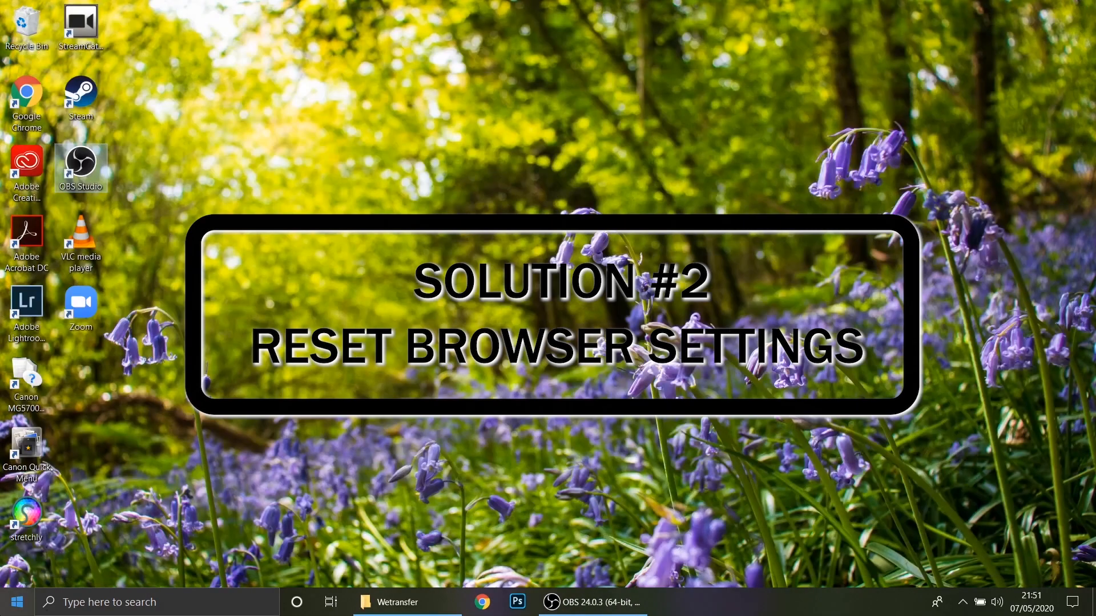
# - Open Internet Properties by running inetcpl.cpl
pyautogui.click(134, 602)
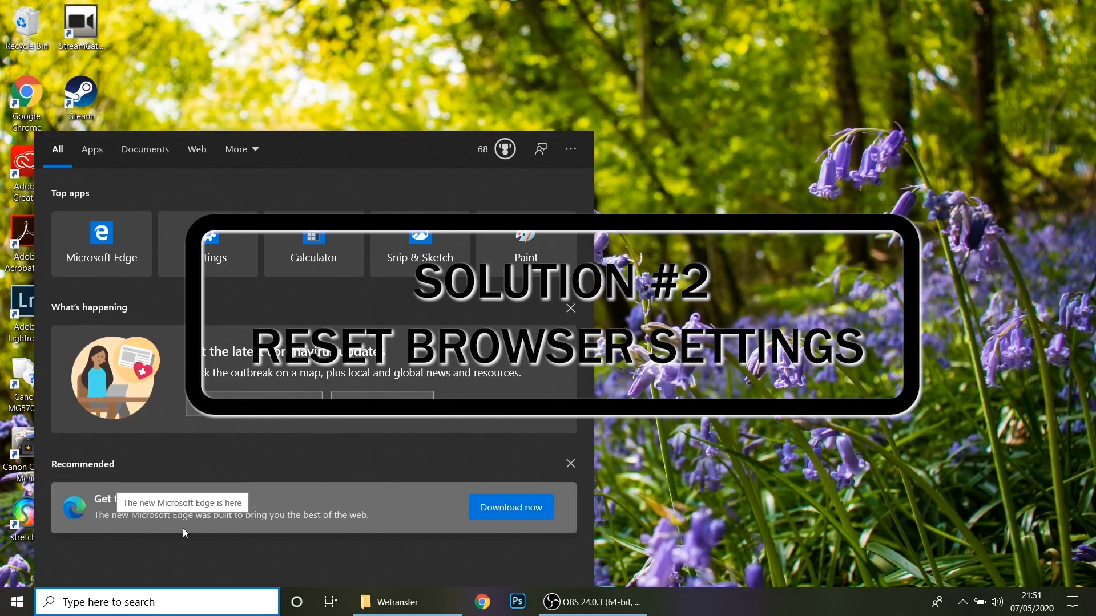
pyautogui.press('super+r')
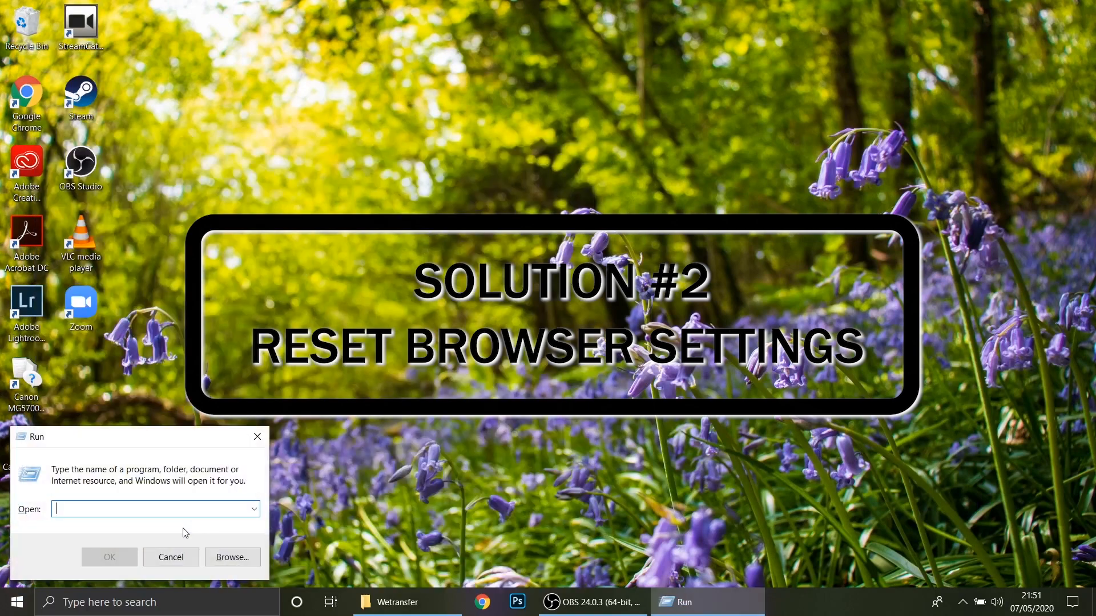
pyautogui.write('in')
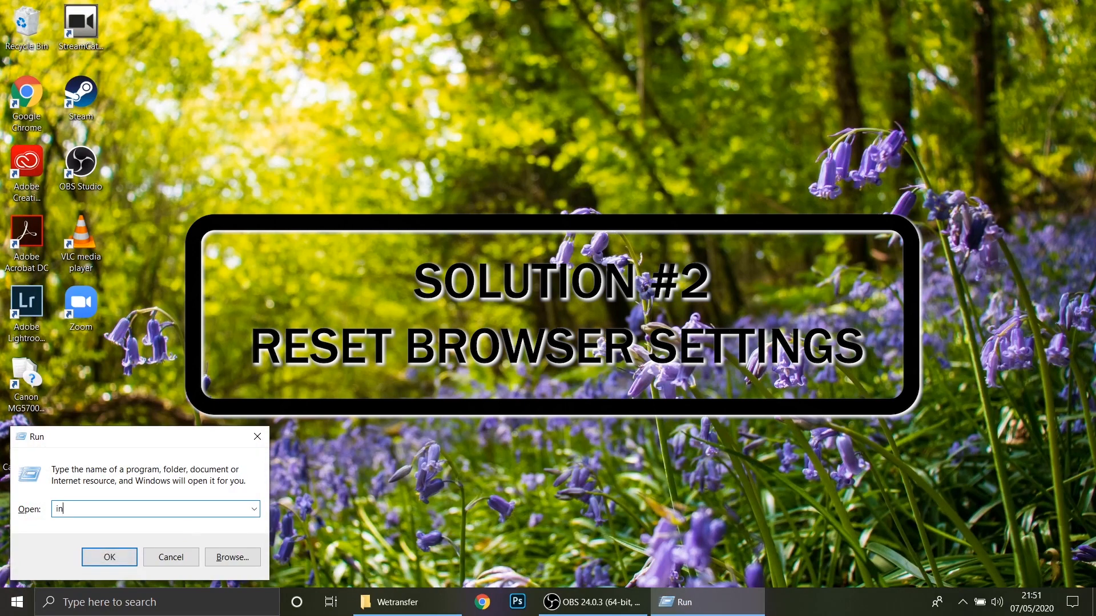
pyautogui.write('et')
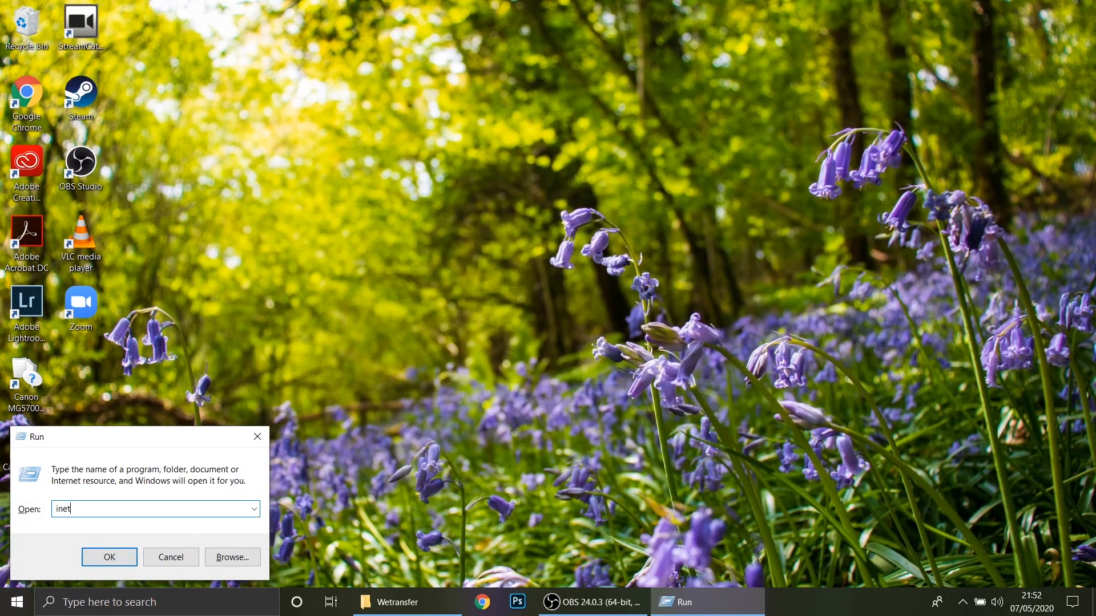
pyautogui.write('cpl.cpl')
pyautogui.press('Return')
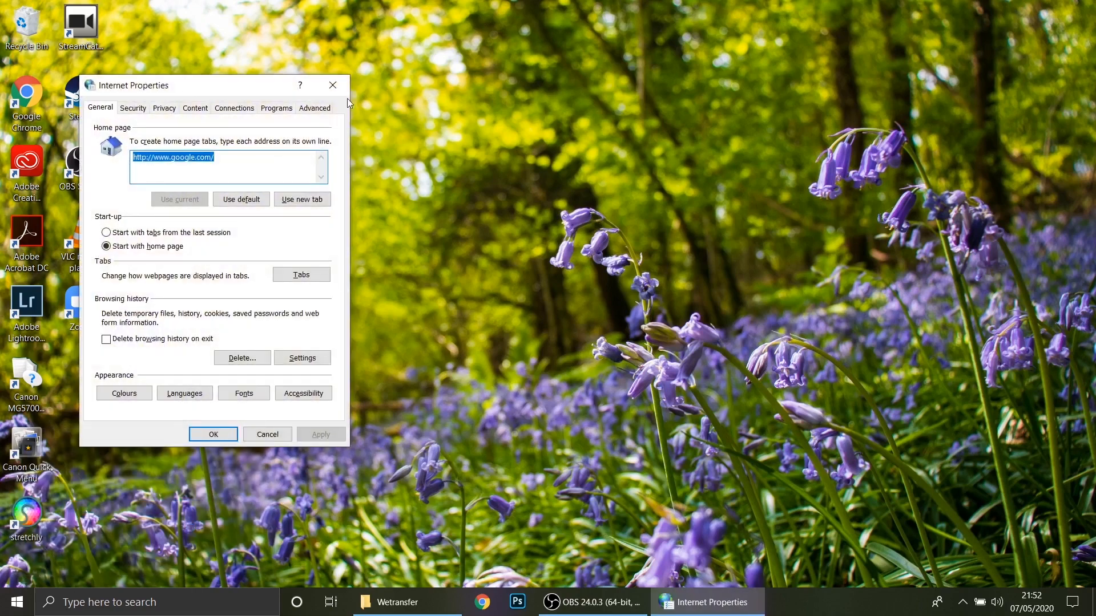
# - Reset Internet Explorer settings to their defaults from the Advanced options, leaving personal settings unselected
pyautogui.click(314, 108)
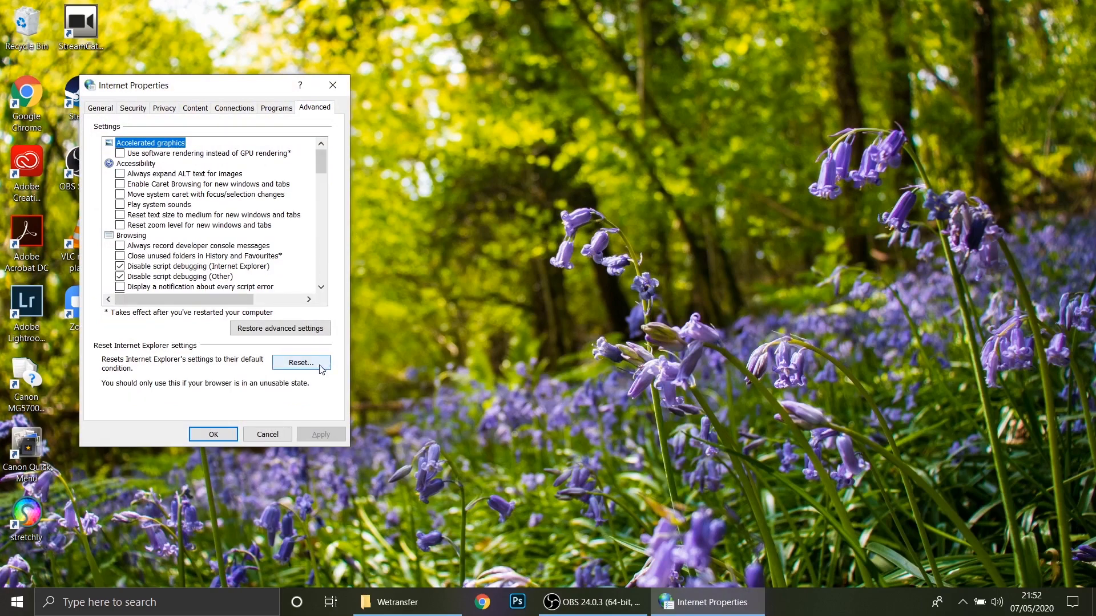
pyautogui.click(302, 363)
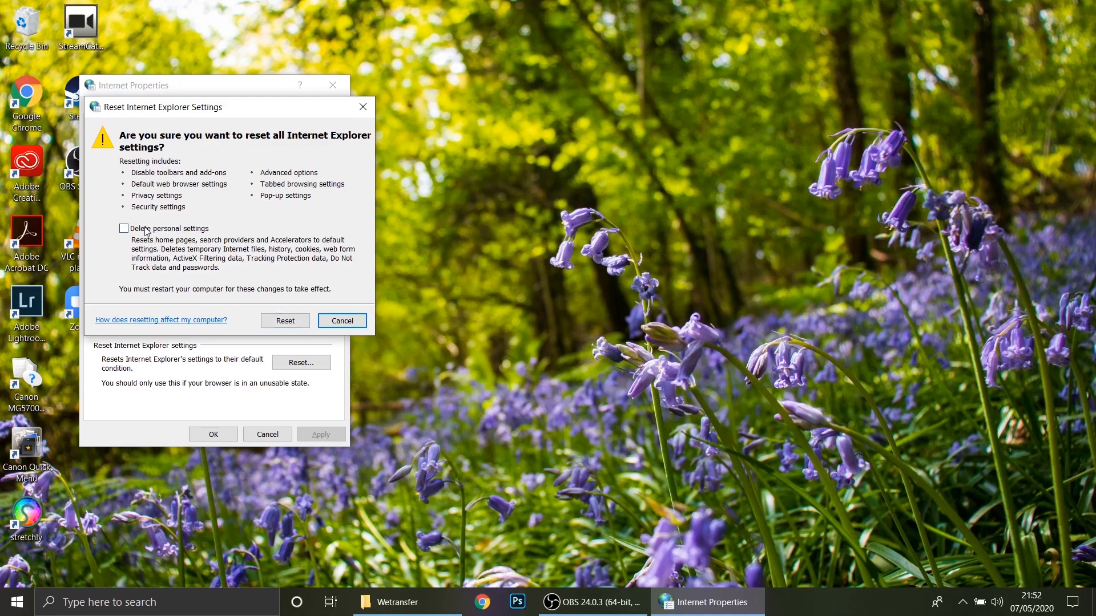
pyautogui.click(291, 321)
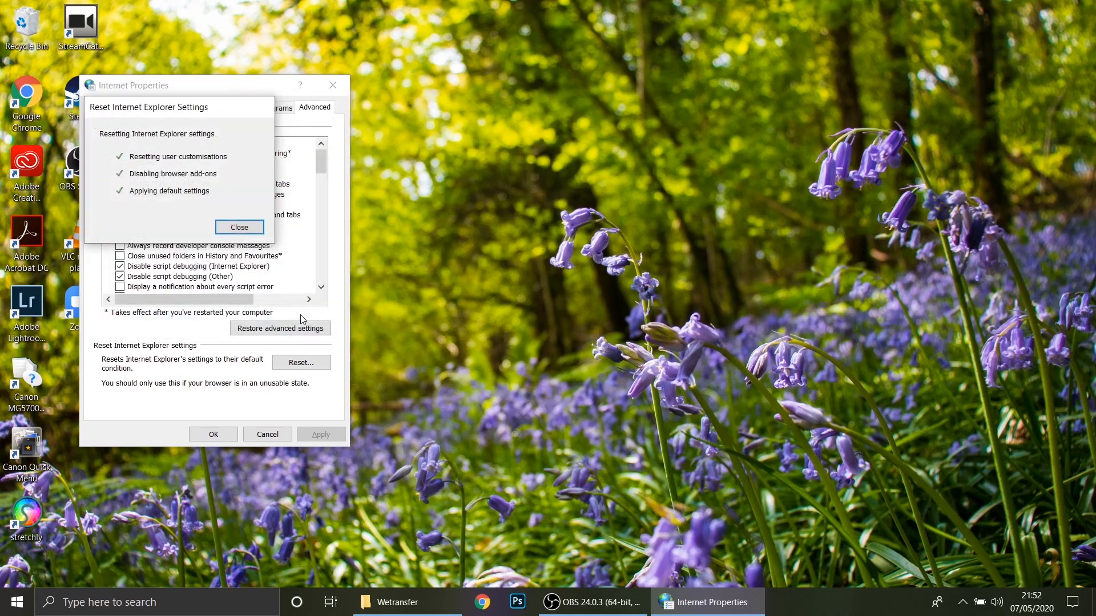
pyautogui.click(235, 228)
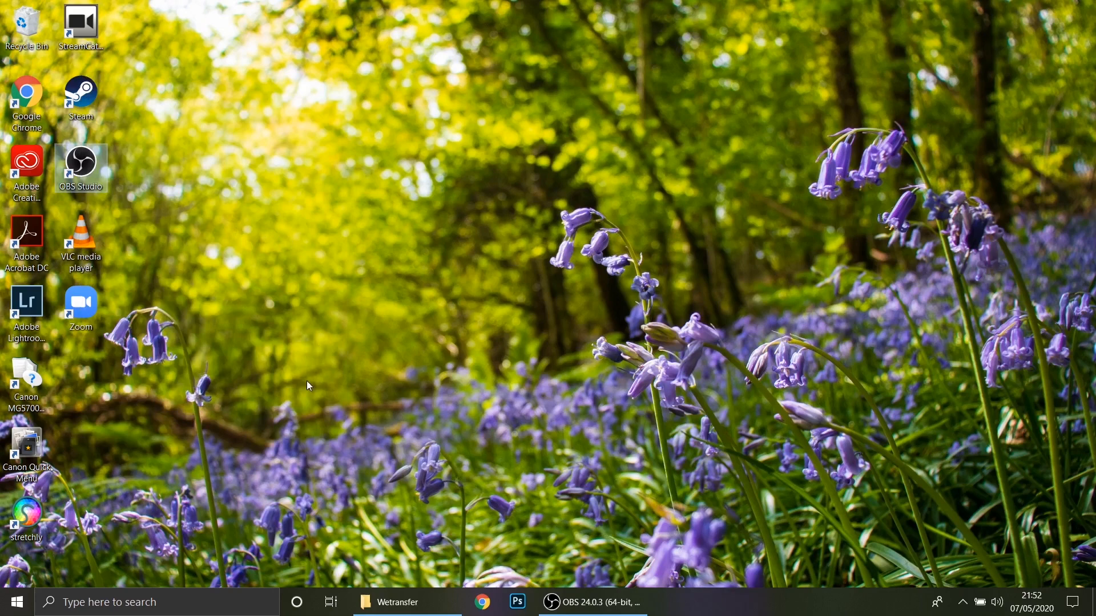
pyautogui.click(169, 601)
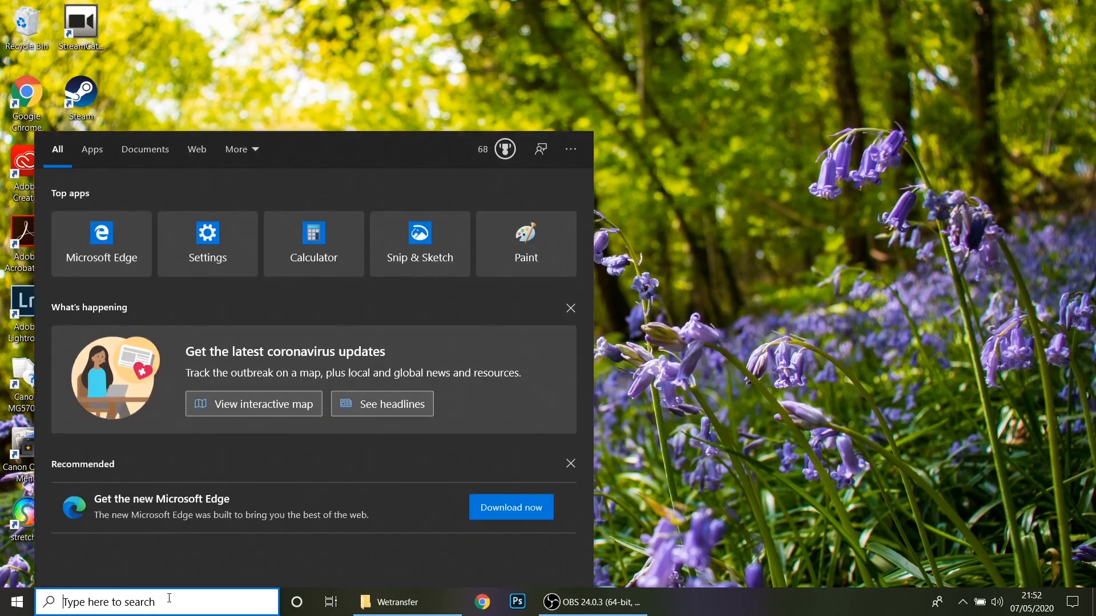
pyautogui.write('inet')
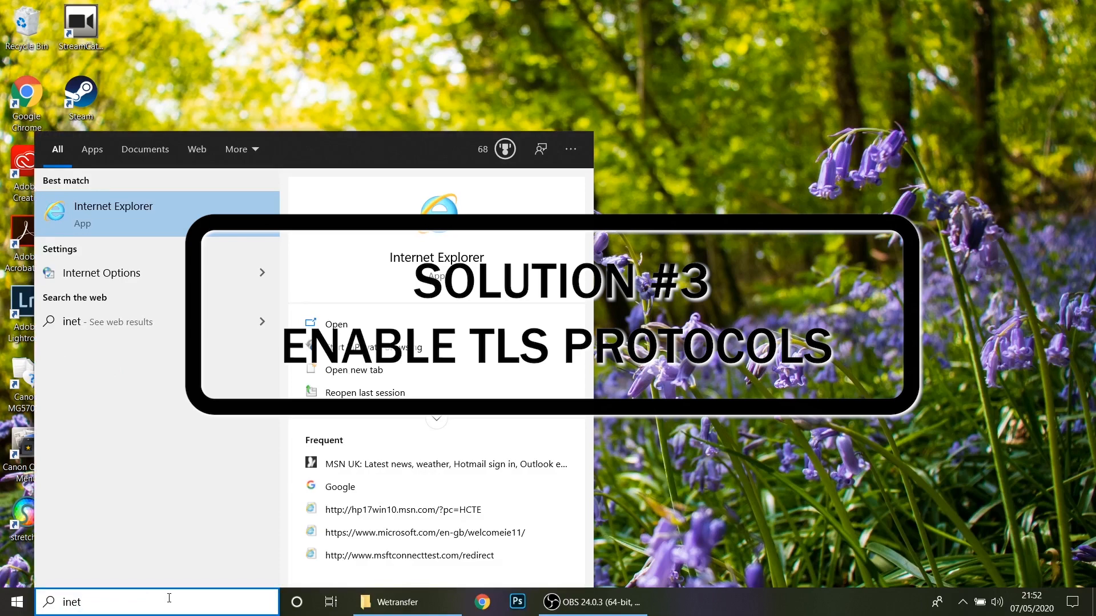
pyautogui.press('BackSpace')
pyautogui.press('BackSpace')
pyautogui.press('BackSpace')
pyautogui.press('BackSpace')
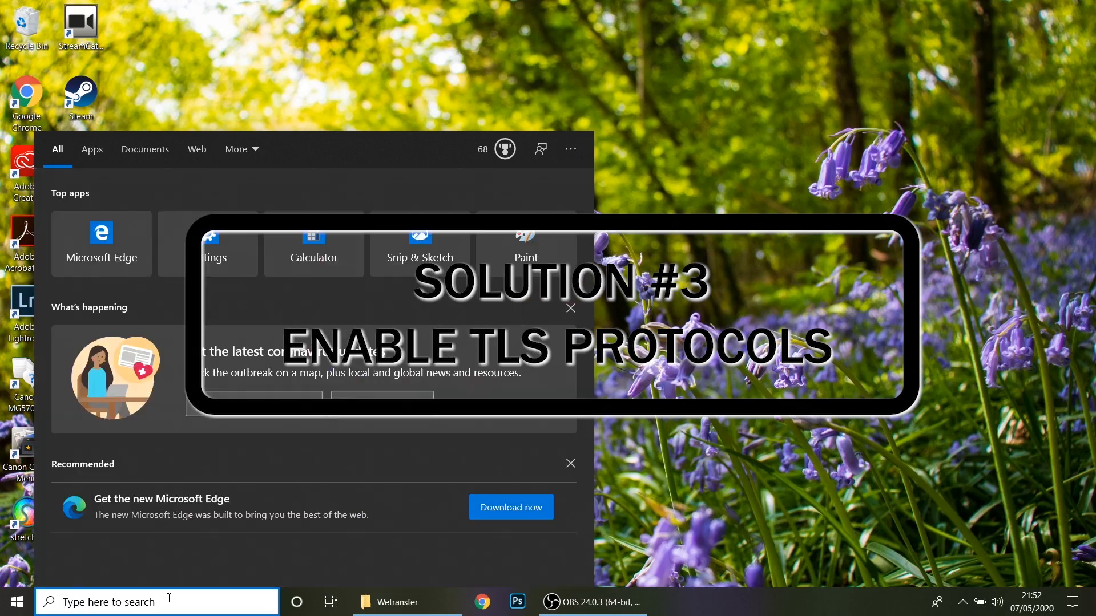
# - Open Internet Properties again by running inetcpl.cpl
pyautogui.press('super+r')
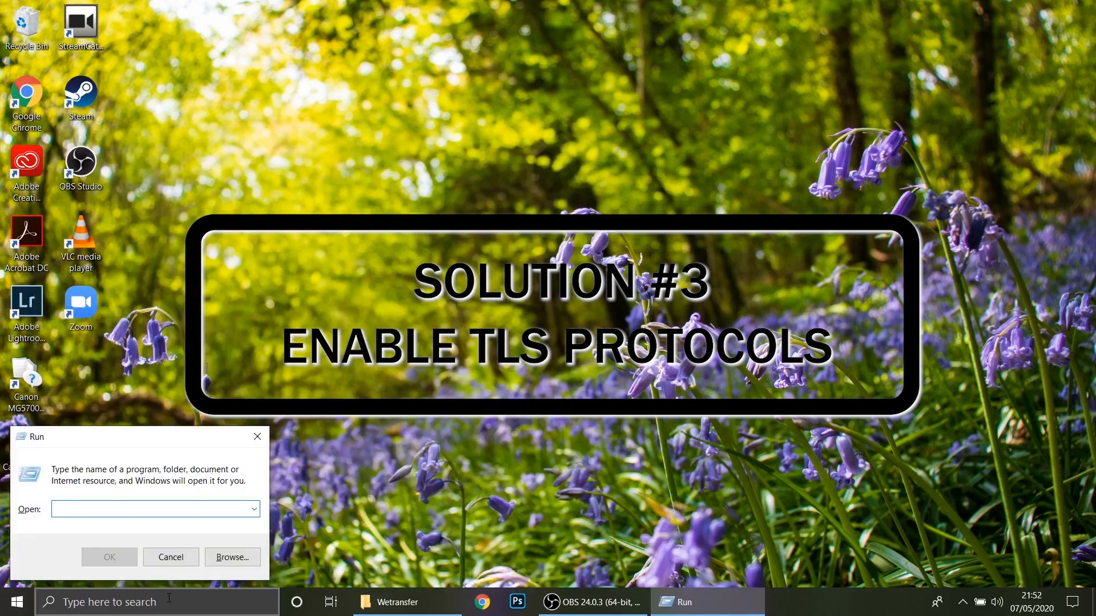
pyautogui.write('inet')
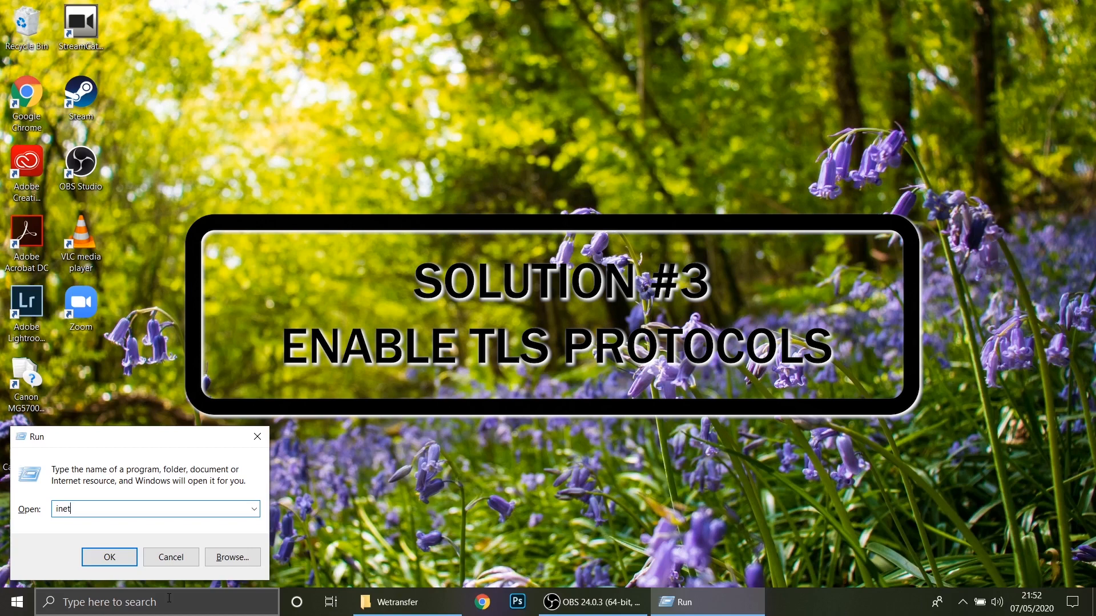
pyautogui.write('cpl.')
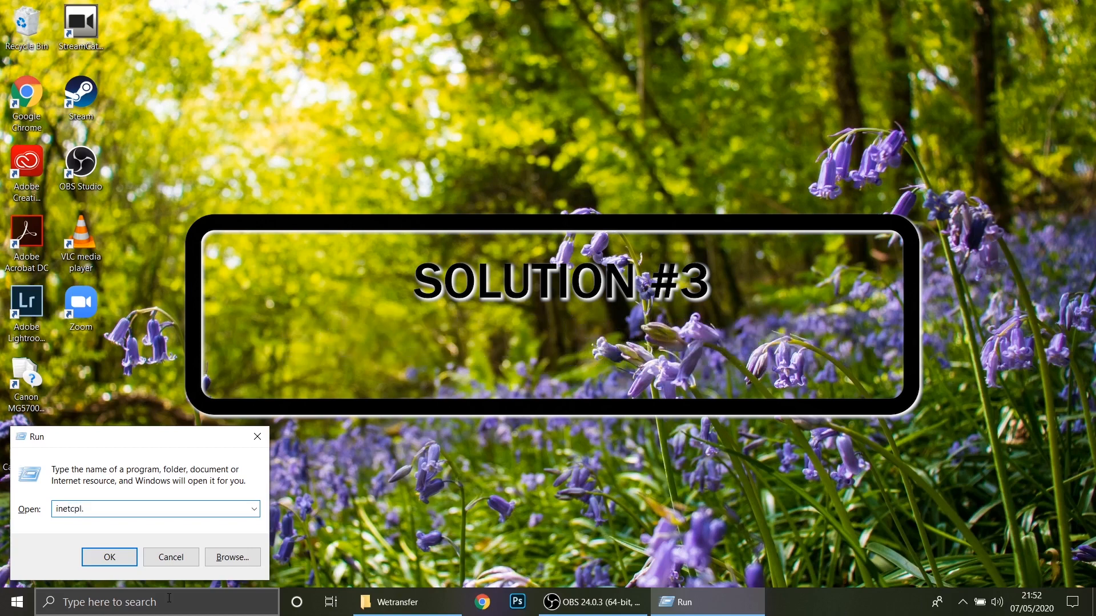
pyautogui.write('cpl')
pyautogui.press('Return')
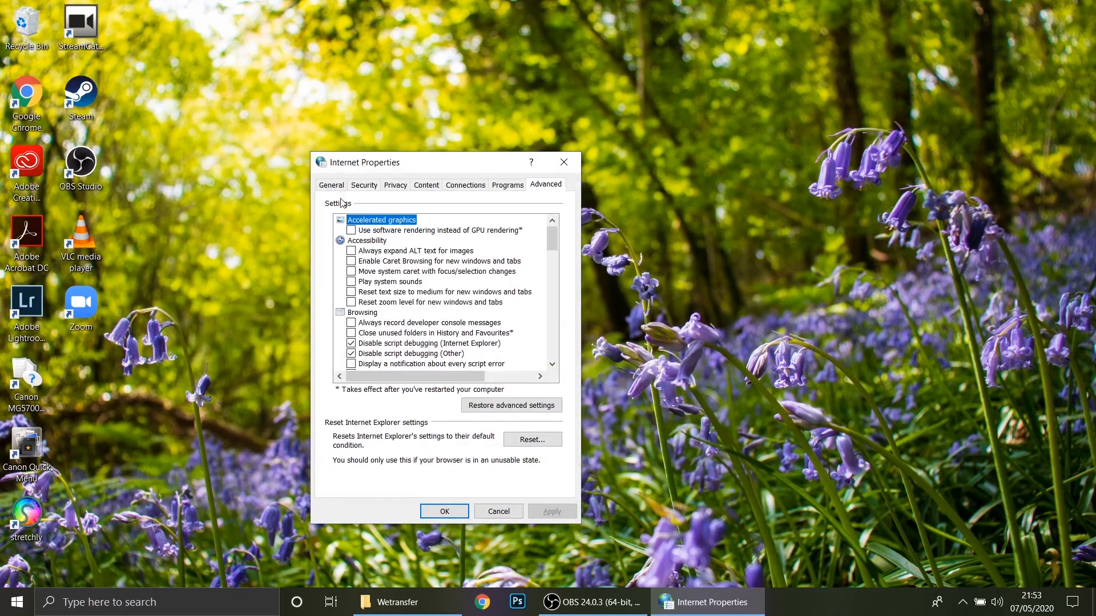
pyautogui.click(332, 185)
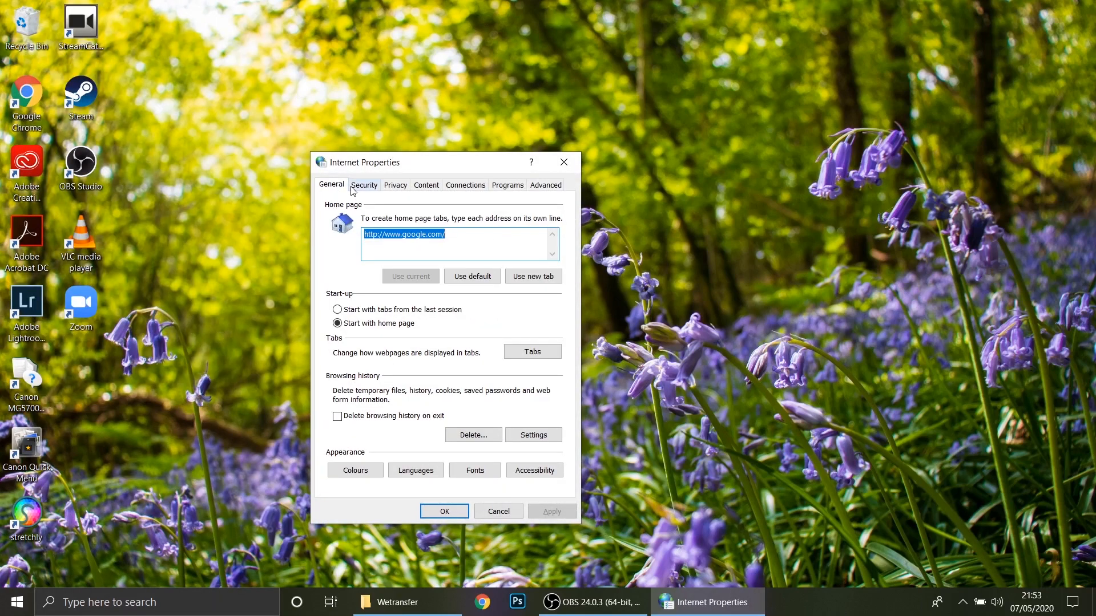
# - Ensure Use TLS 1.0, Use TLS 1.1 and Use TLS 1.2 are enabled in the Advanced settings and apply
pyautogui.click(541, 189)
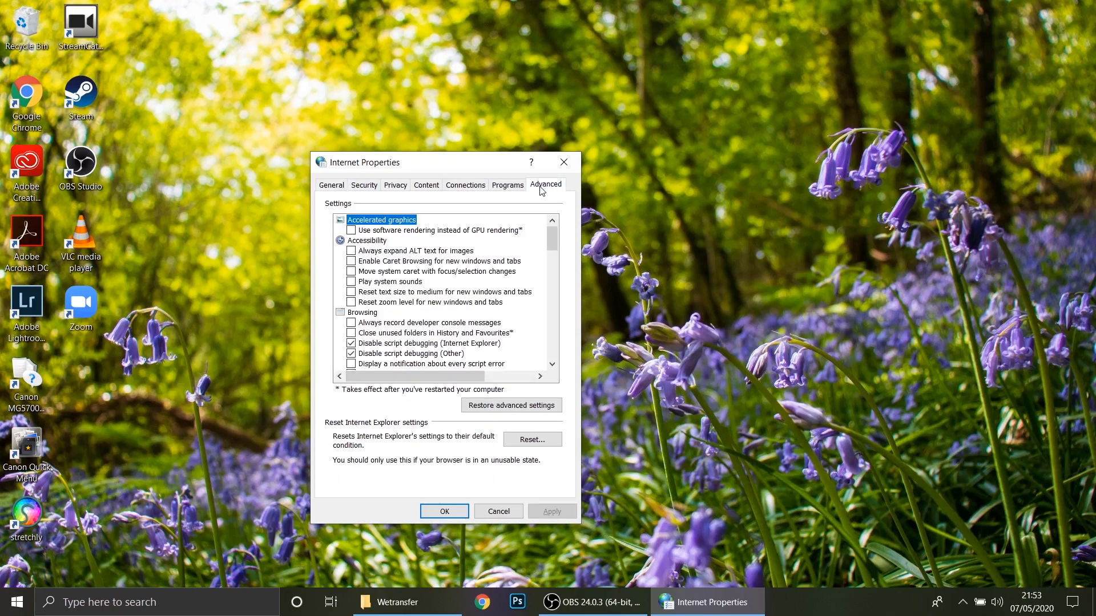
pyautogui.scroll(-15, 462, 241)
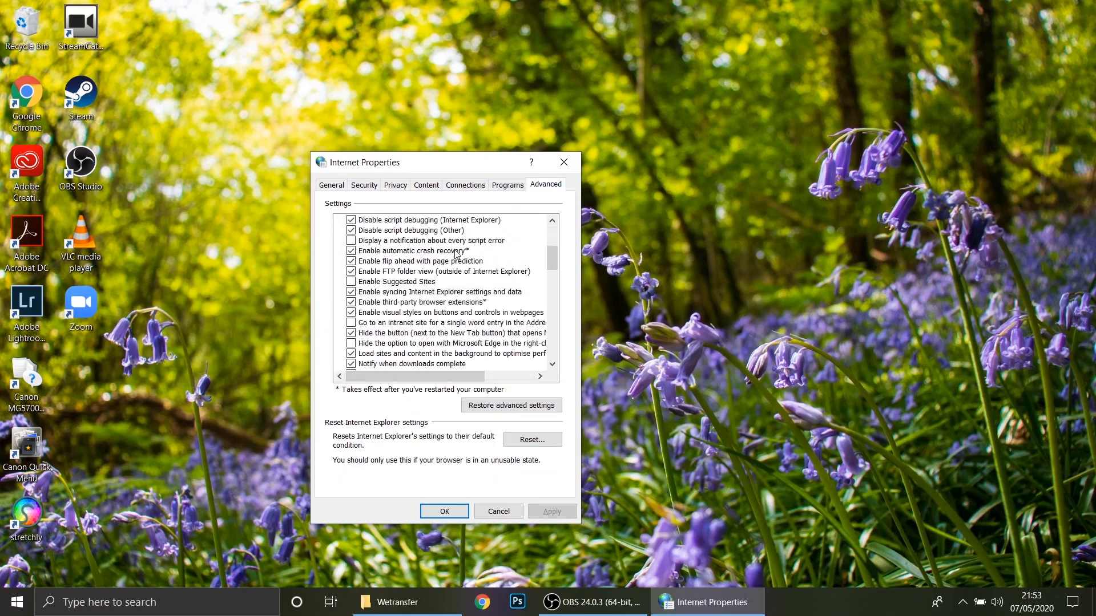
pyautogui.scroll(-4, 456, 254)
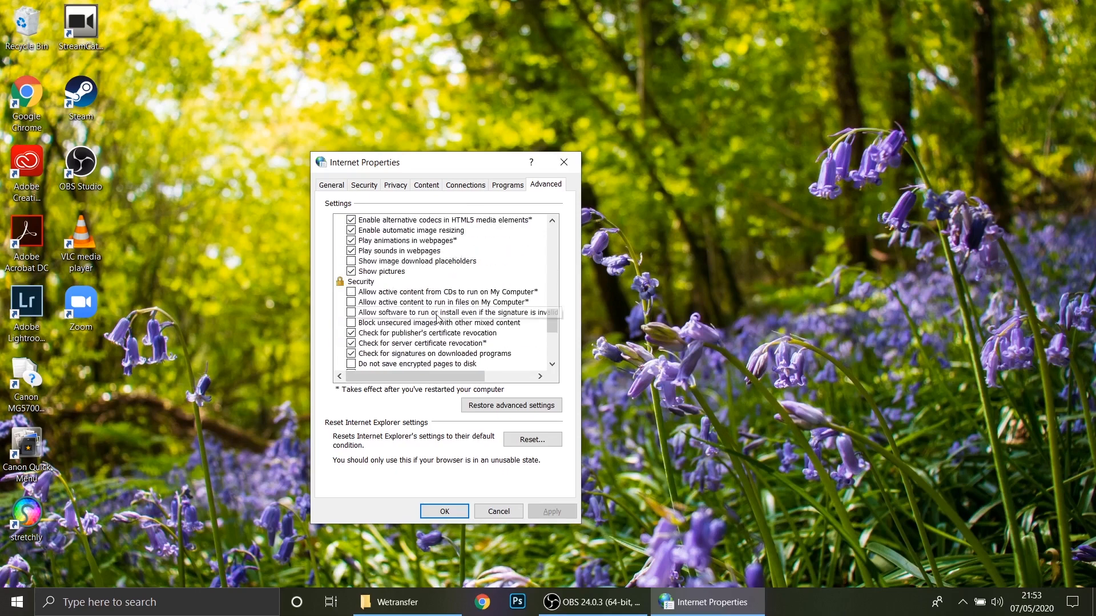
pyautogui.scroll(-4, 428, 328)
pyautogui.scroll(-2, 420, 329)
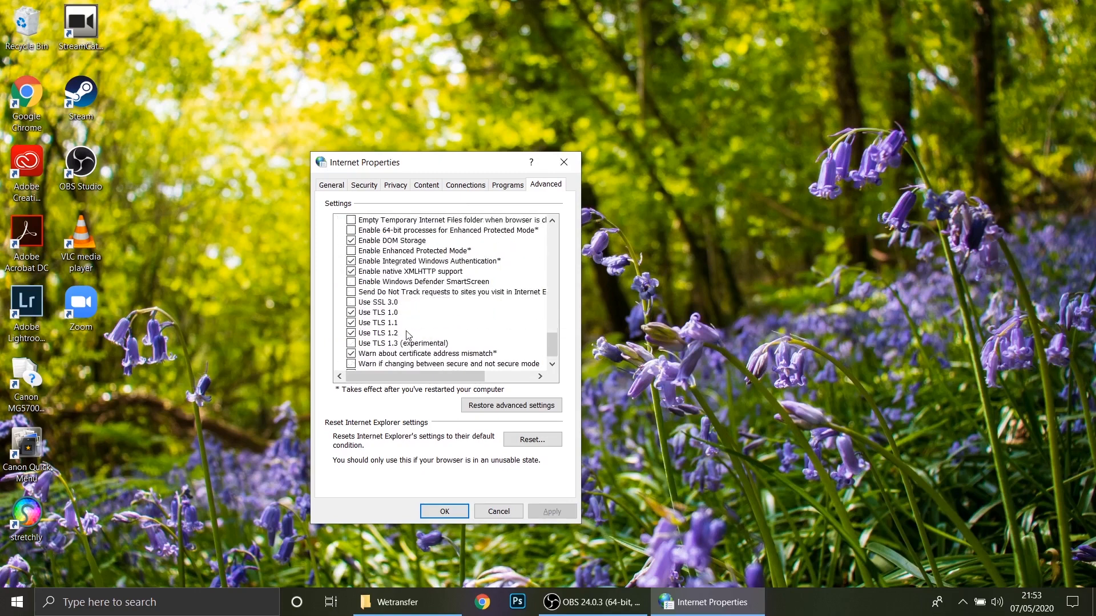
pyautogui.click(360, 324)
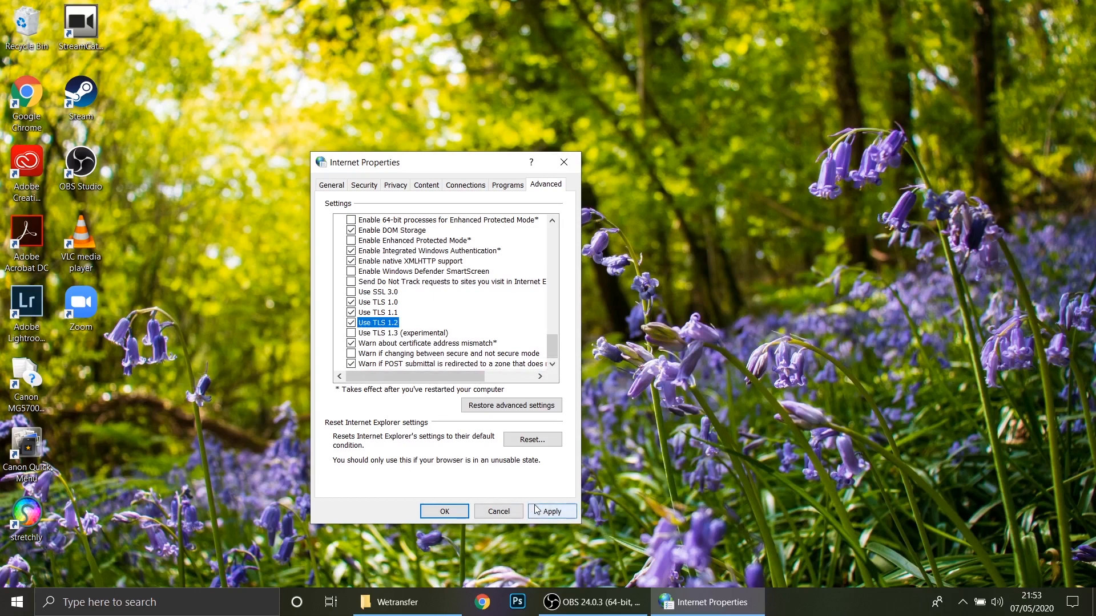
pyautogui.click(551, 511)
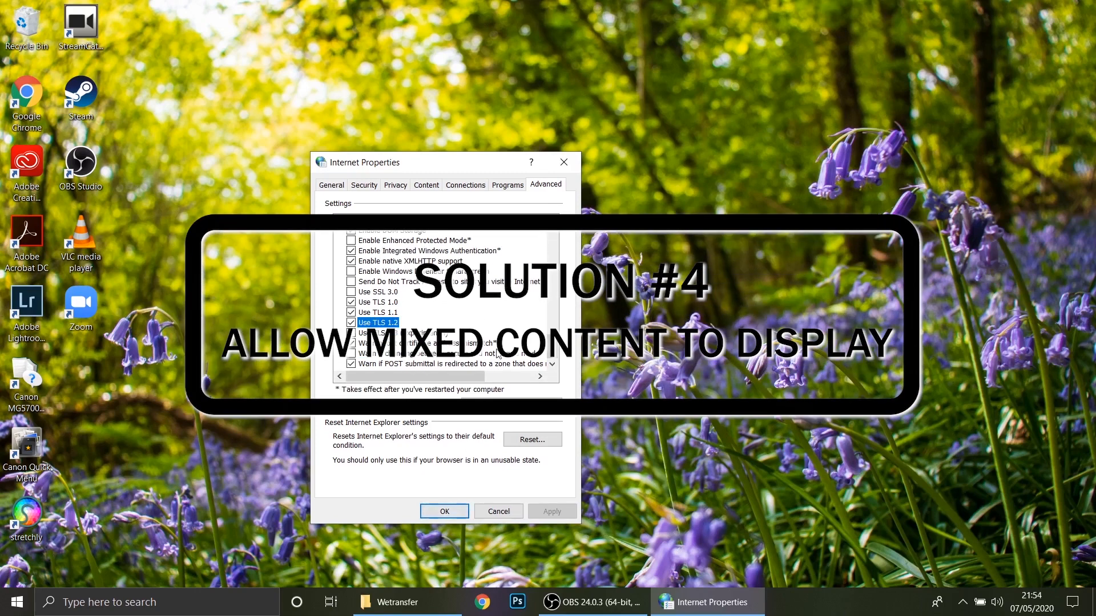
# - Review the Display mixed content option in the Internet zone's custom security level settings, then close both dialogs
pyautogui.click(332, 185)
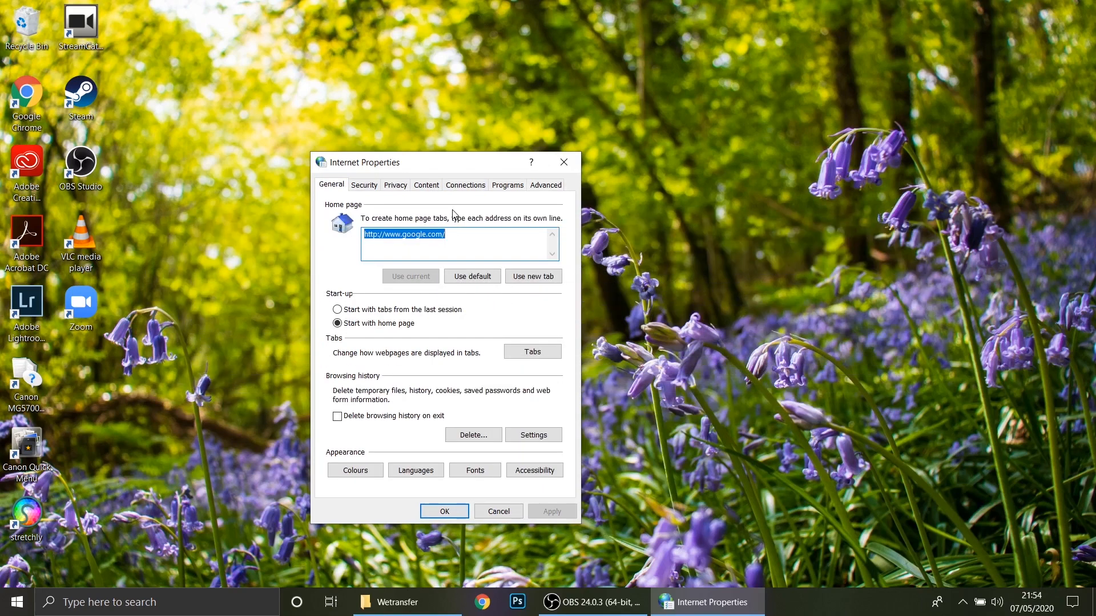
pyautogui.click(368, 186)
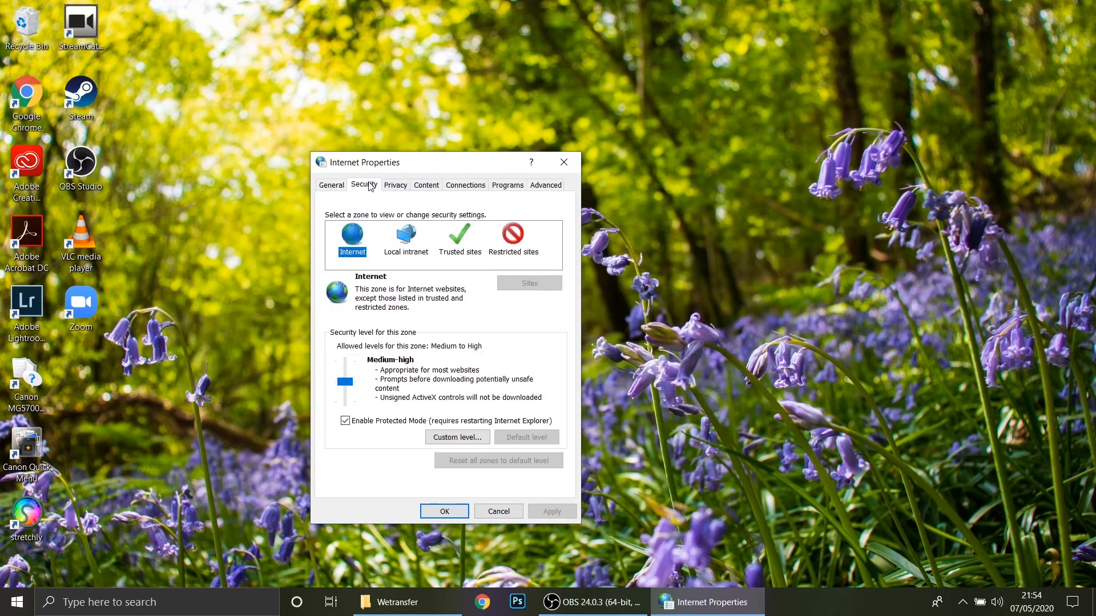
pyautogui.click(469, 438)
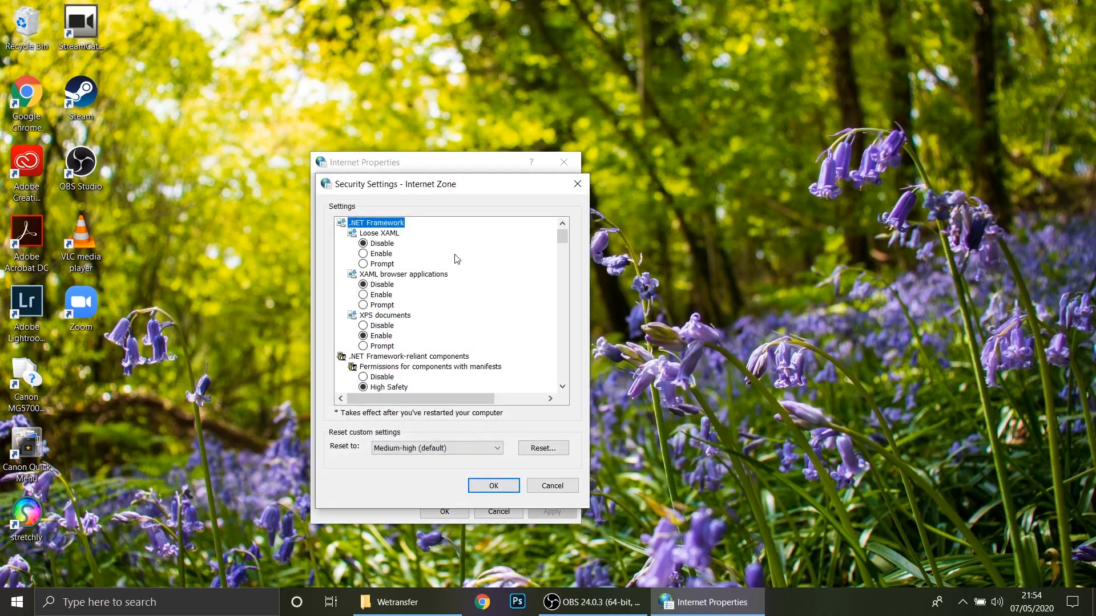
pyautogui.scroll(-5, 456, 259)
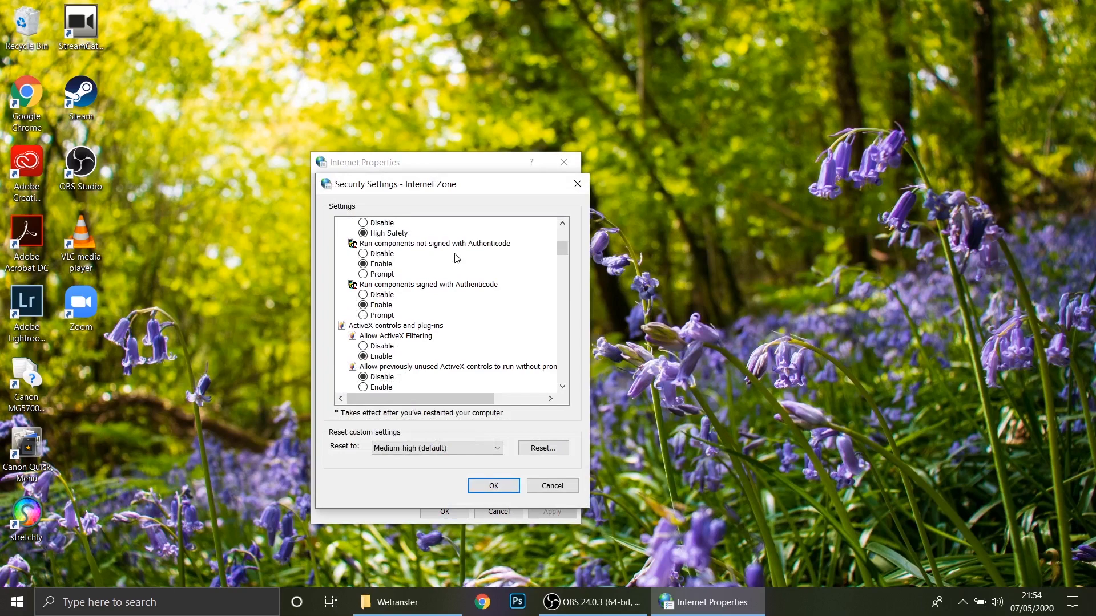
pyautogui.scroll(-17, 457, 258)
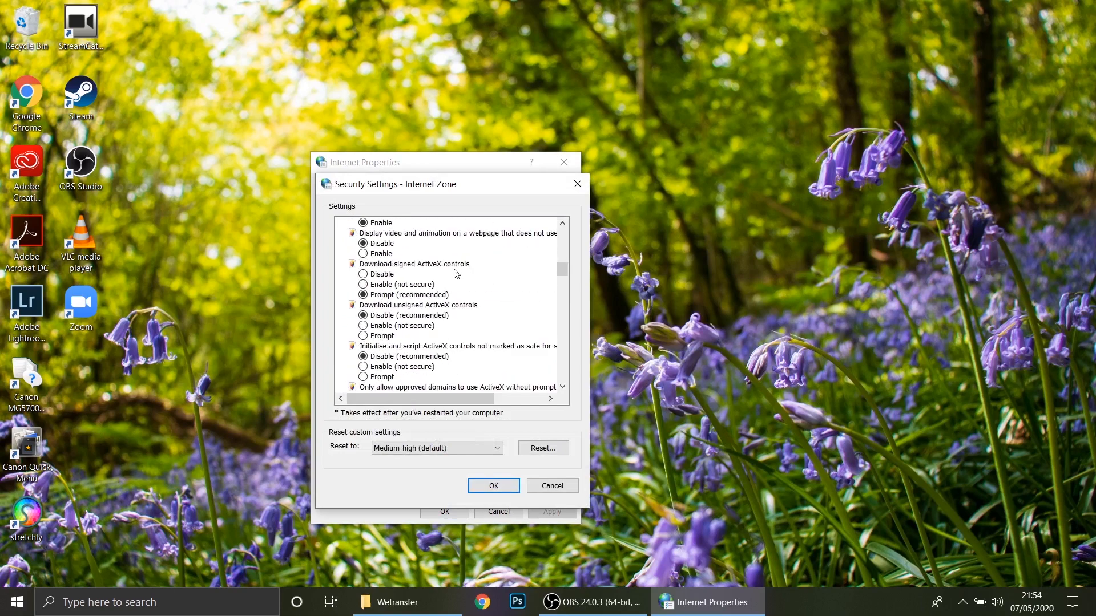
pyautogui.scroll(-12, 456, 286)
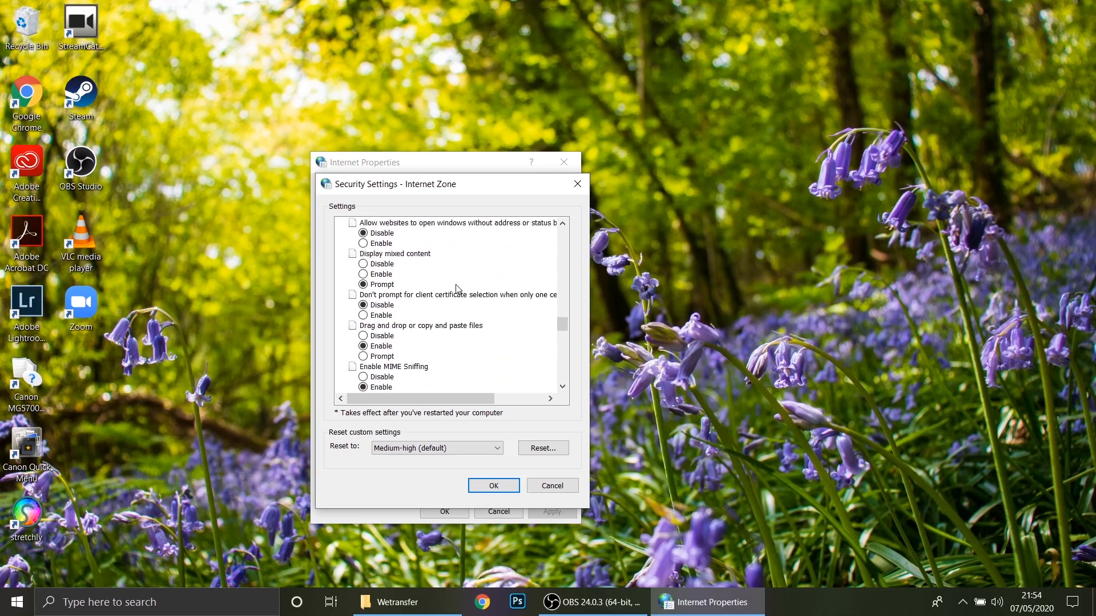
pyautogui.scroll(-3, 458, 289)
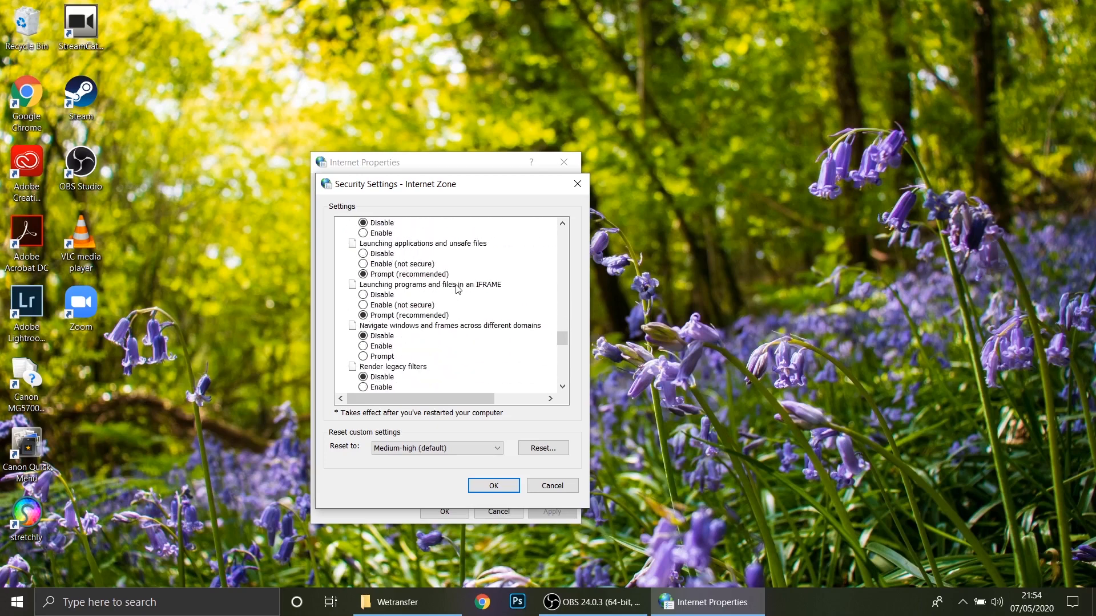
pyautogui.scroll(-4, 457, 289)
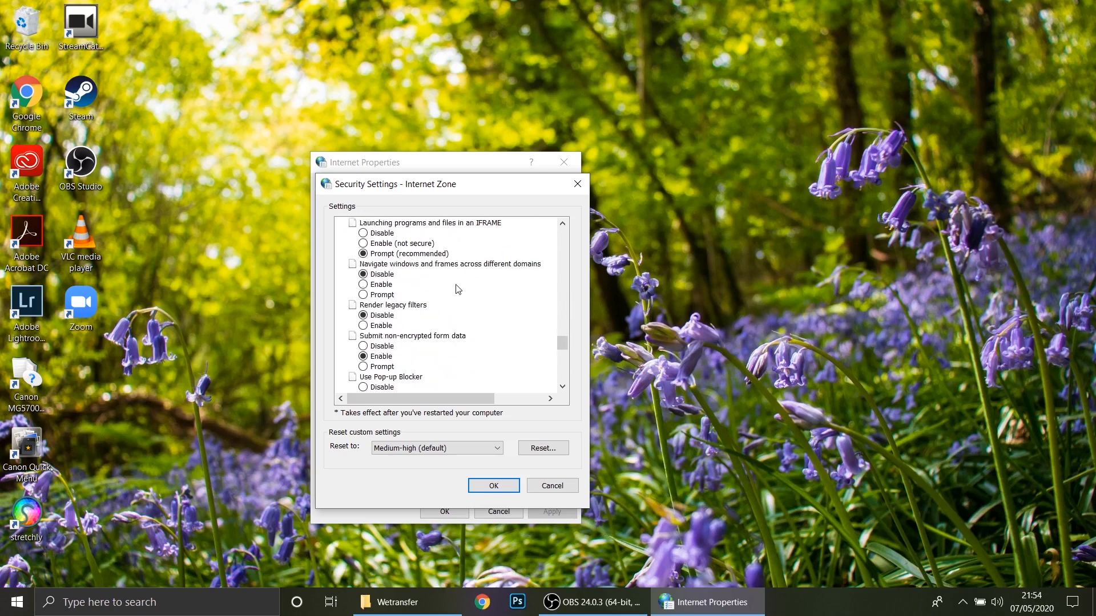
pyautogui.scroll(7, 459, 290)
pyautogui.scroll(5, 459, 291)
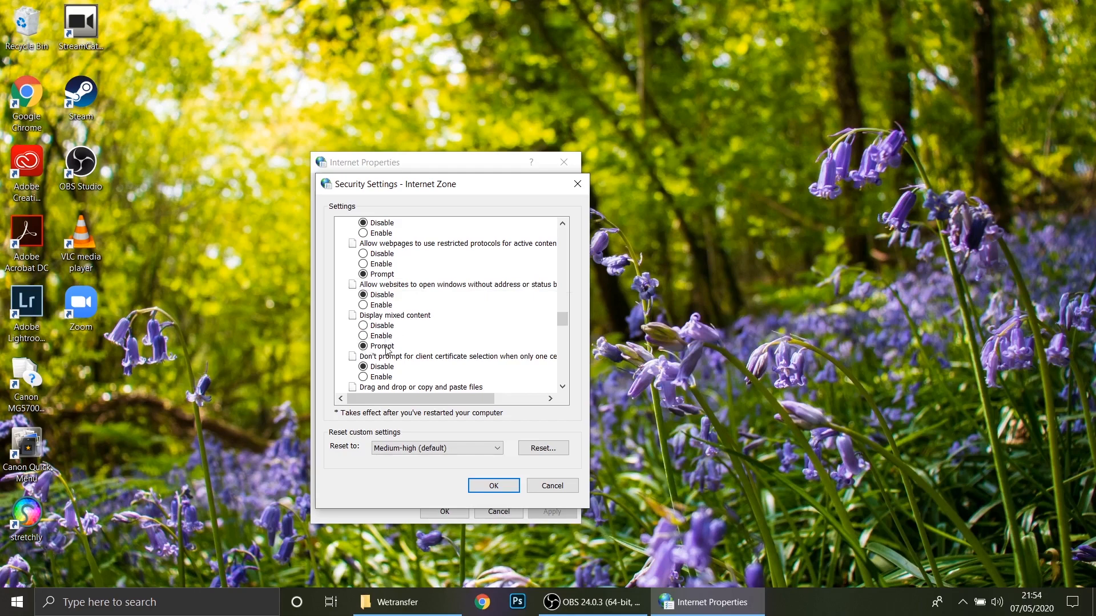
pyautogui.click(488, 486)
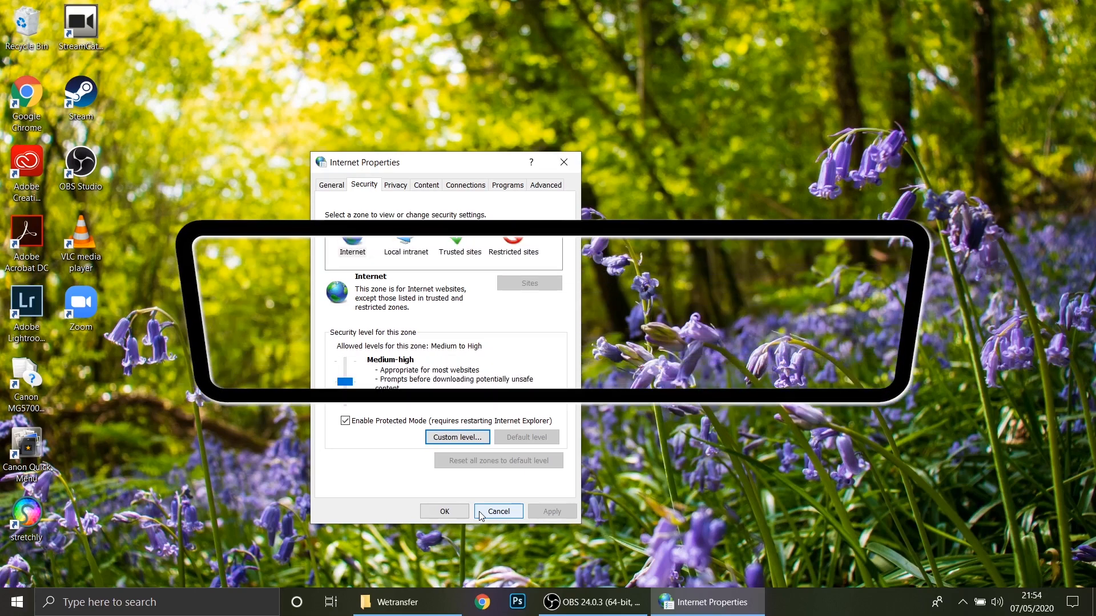
pyautogui.click(436, 512)
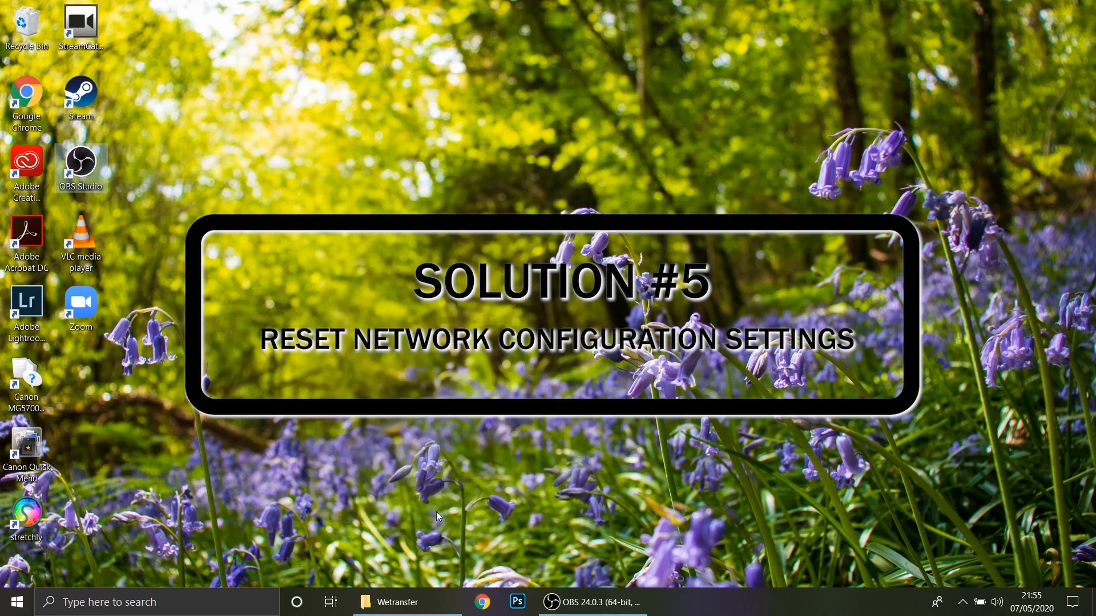
# - Open Command Prompt by searching for cmd
pyautogui.click(171, 605)
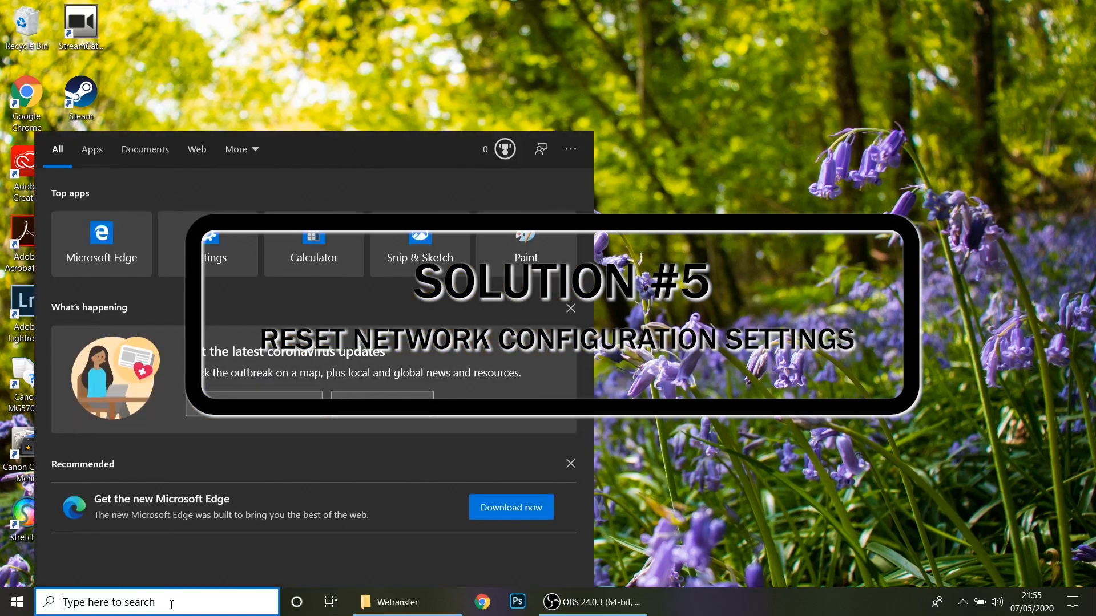
pyautogui.write('cmd')
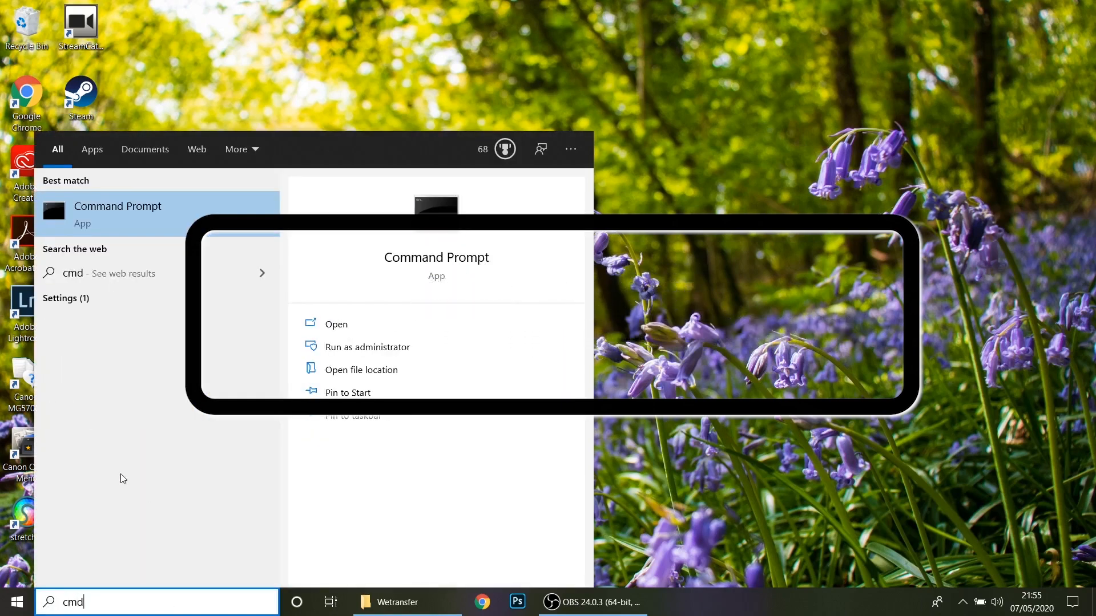
pyautogui.press('Return')
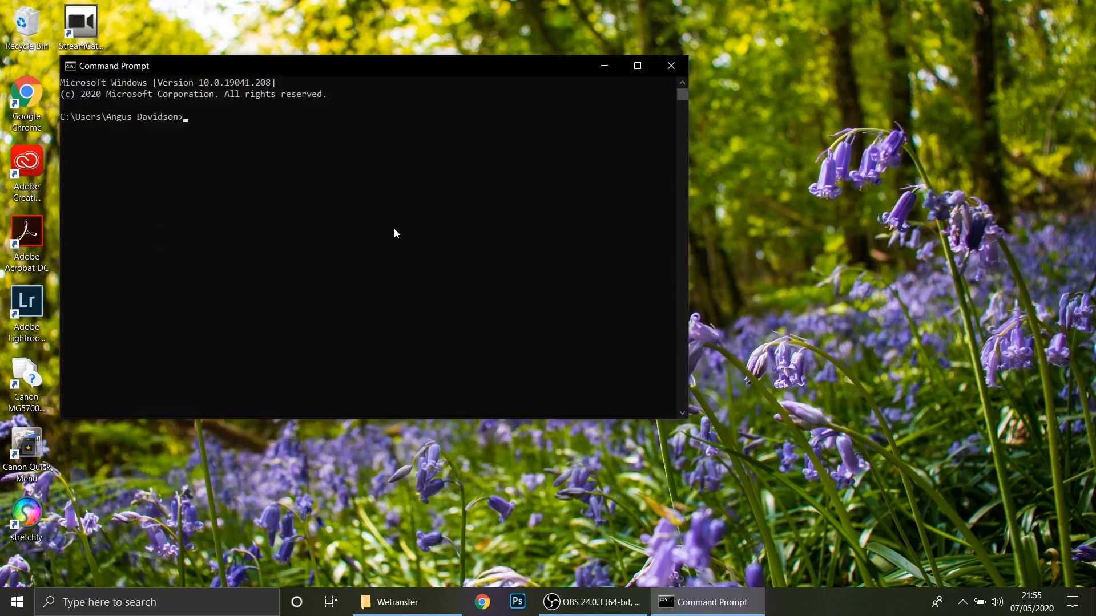
pyautogui.moveTo(406, 74); pyautogui.dragTo(569, 105)
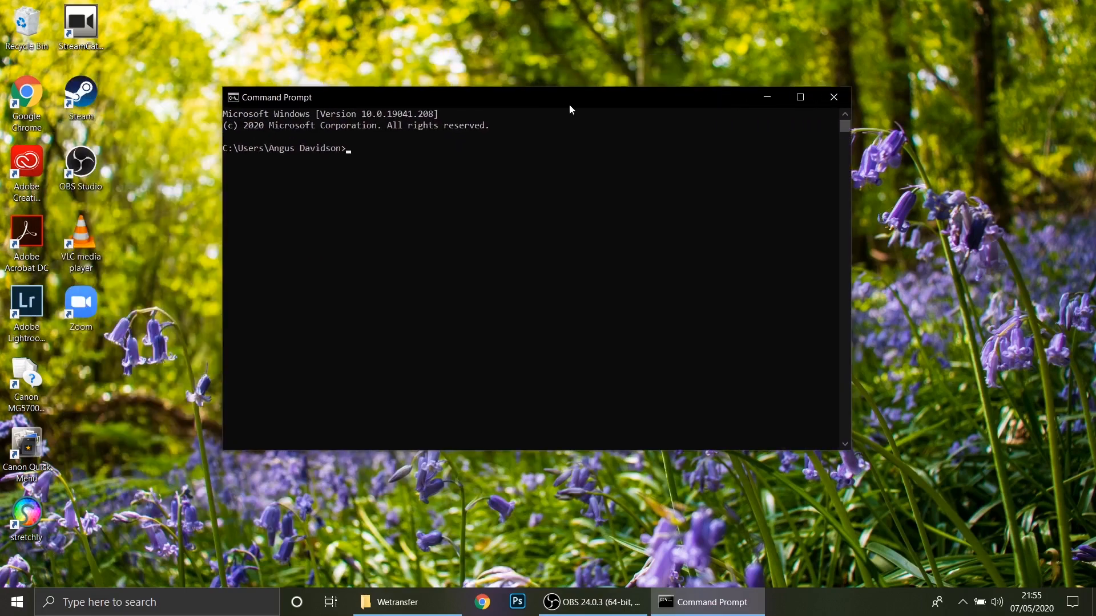
# - Run the command netsh winsock reset
pyautogui.write('netsh winsock reset')
pyautogui.press('Return')
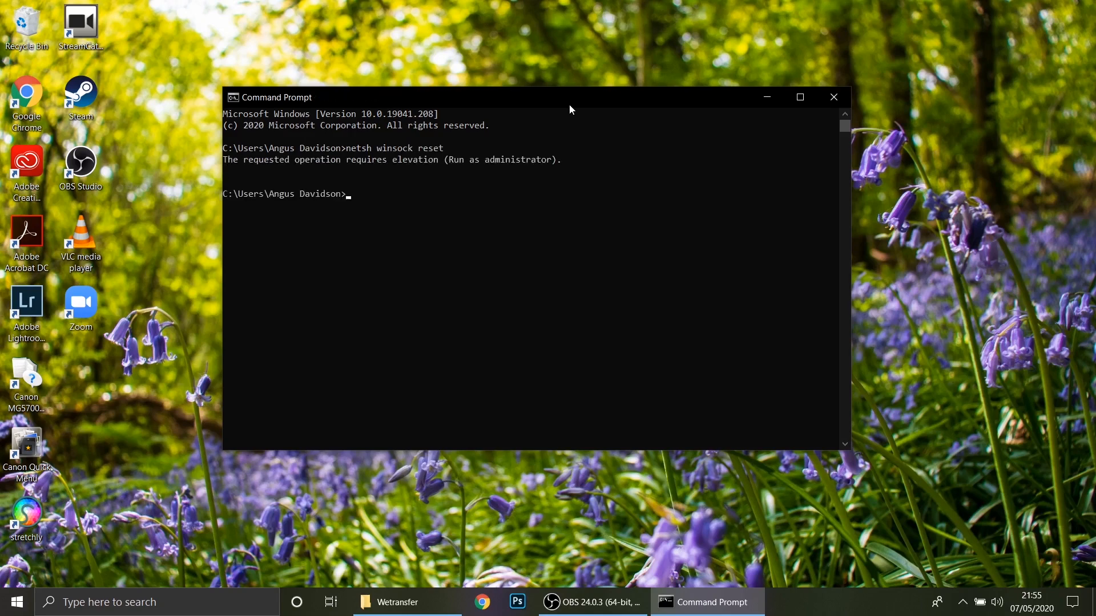
# - Run the command netsh int ip reset
pyautogui.write('netsh int iP reset')
pyautogui.press('Return')
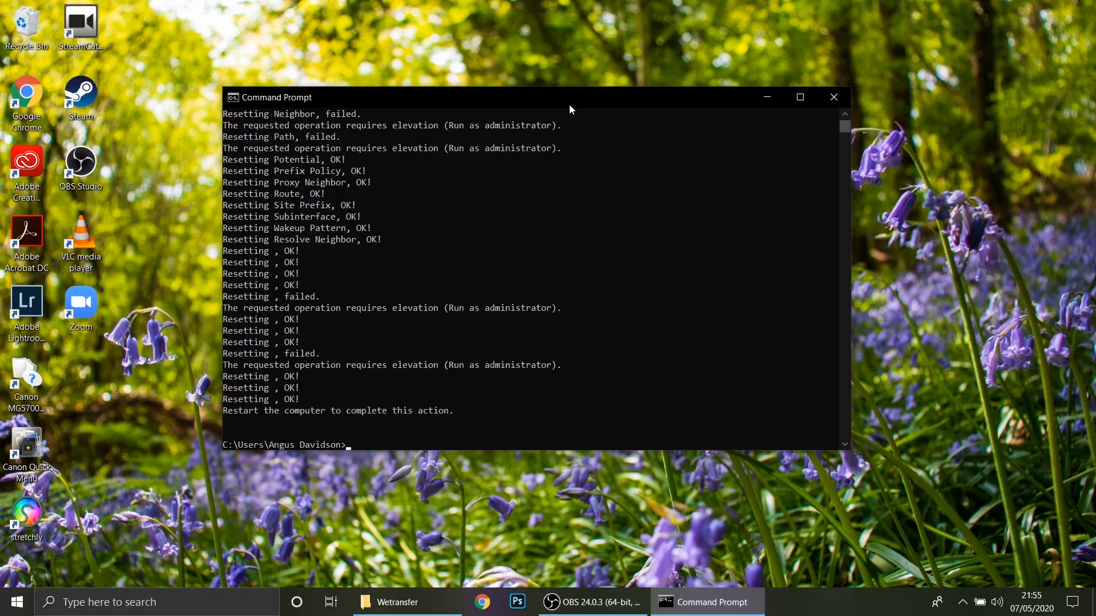
# - Release the IP address with ipconfig /release
pyautogui.write('ipconfig /release')
pyautogui.press('Return')
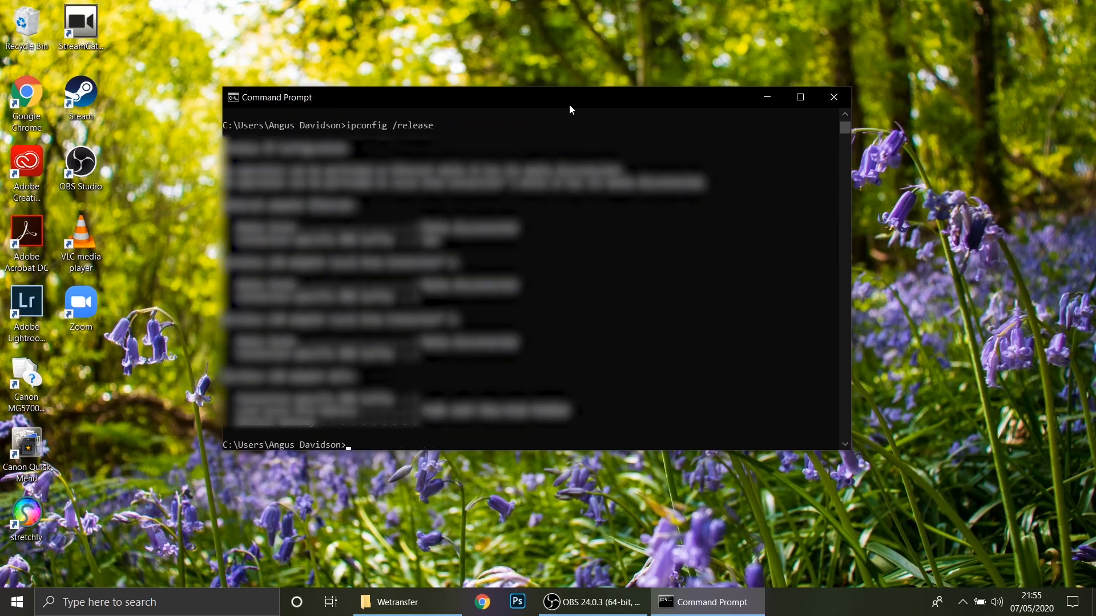
# - Renew the IP address with ipconfig /renew
pyautogui.write('ipcond')
pyautogui.press('BackSpace')
pyautogui.write('fig /renew')
pyautogui.press('Return')
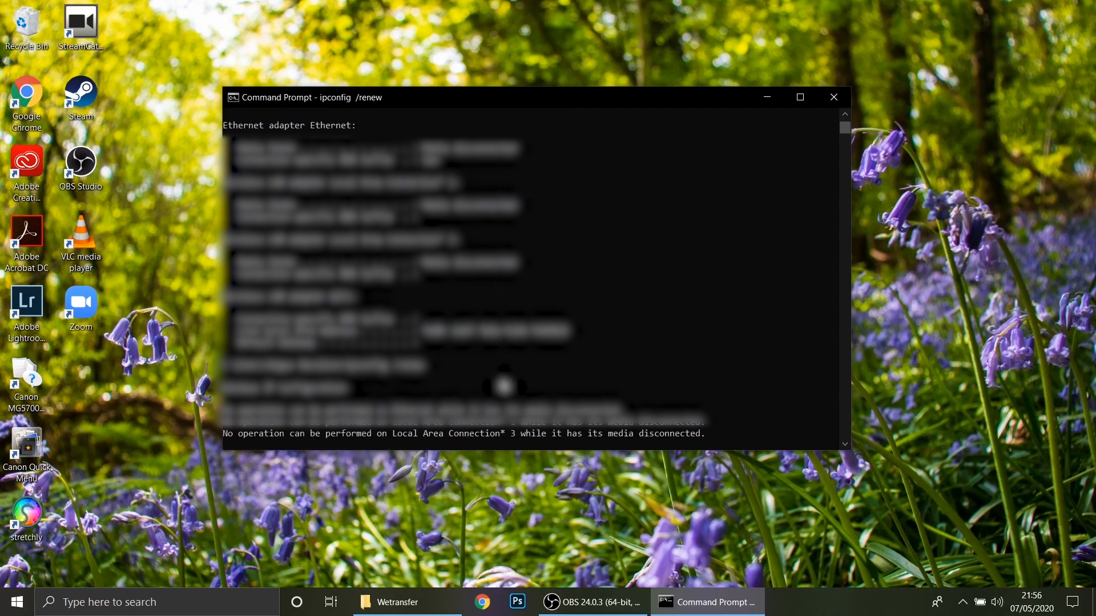
# - Flush the DNS cache with ipconfig /flushdns and close Command Prompt
pyautogui.write('ip')
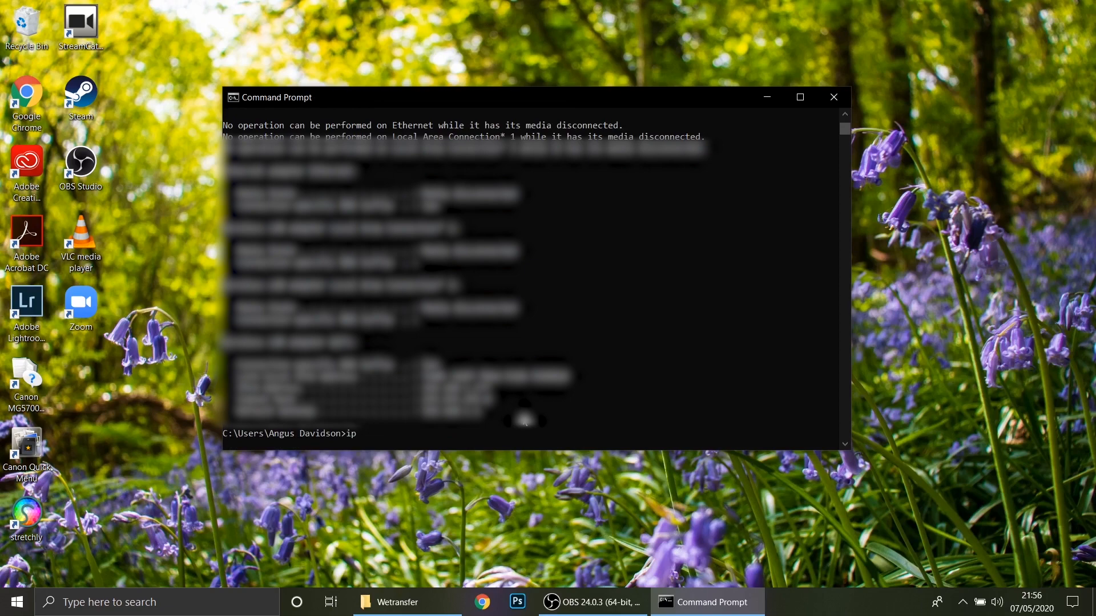
pyautogui.write(' ip')
pyautogui.press('BackSpace')
pyautogui.press('BackSpace')
pyautogui.press('BackSpace')
pyautogui.write('c')
pyautogui.press('BackSpace')
pyautogui.press('BackSpace')
pyautogui.write('config /flushdns')
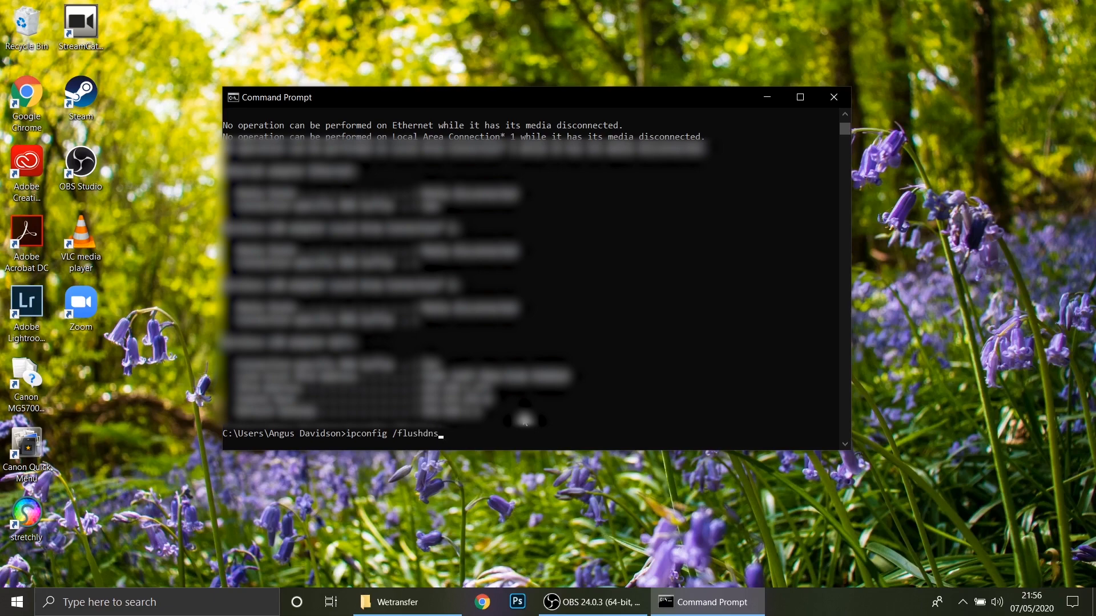
pyautogui.press('Return')
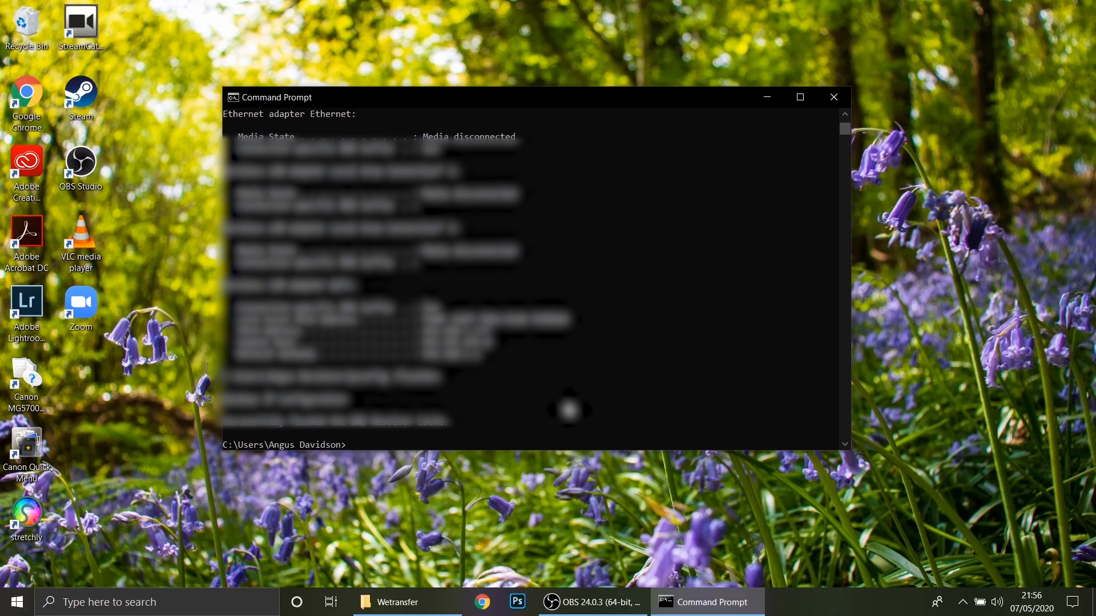
pyautogui.click(834, 97)
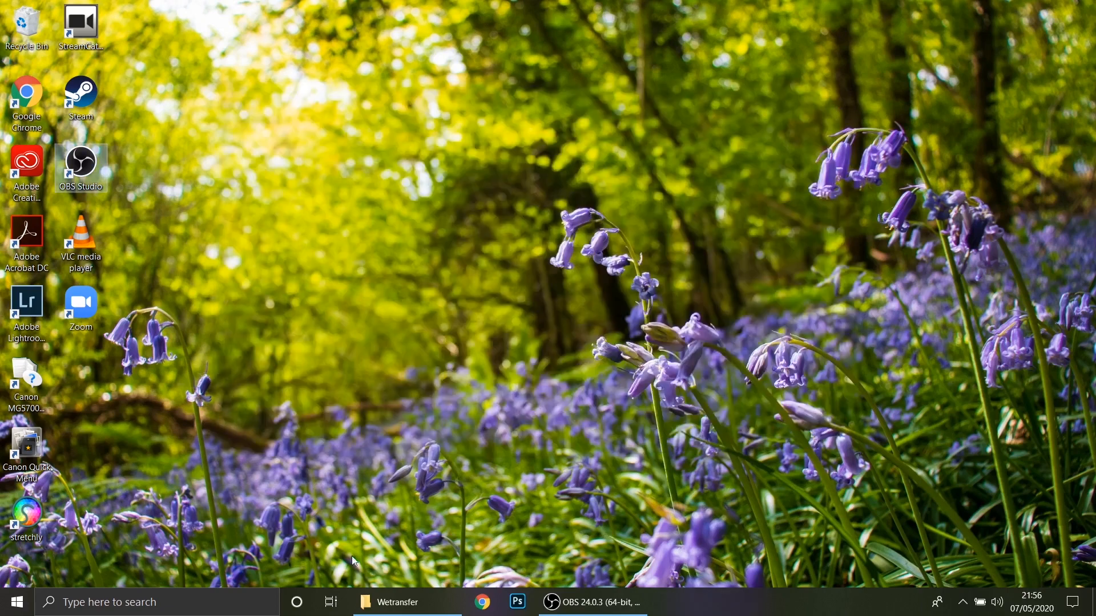
# - Open Network Connections by running ncpa.cpl
pyautogui.click(195, 607)
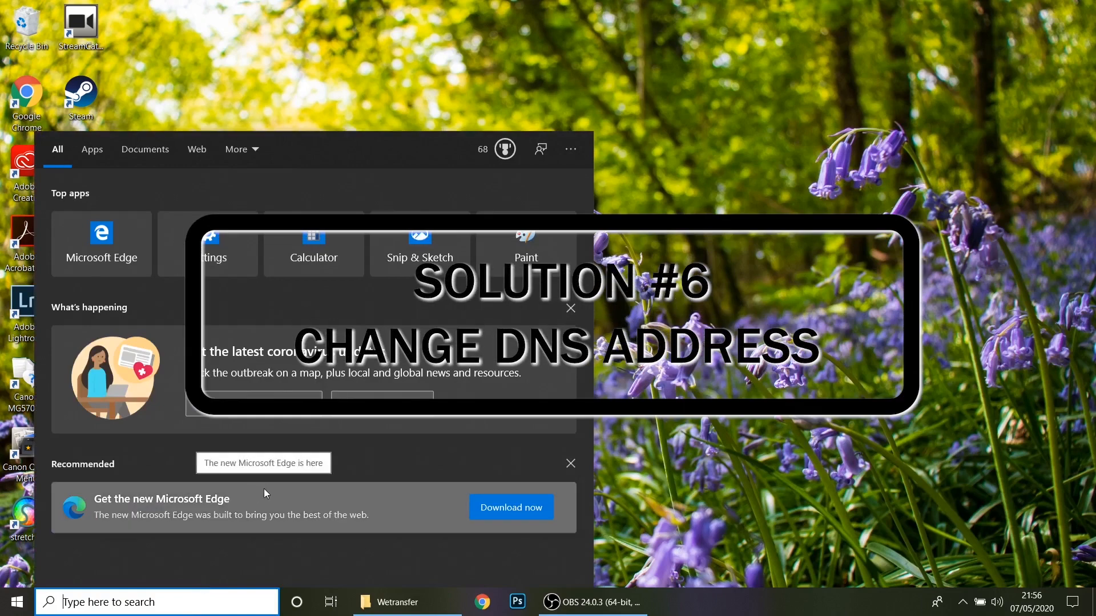
pyautogui.press('super+r')
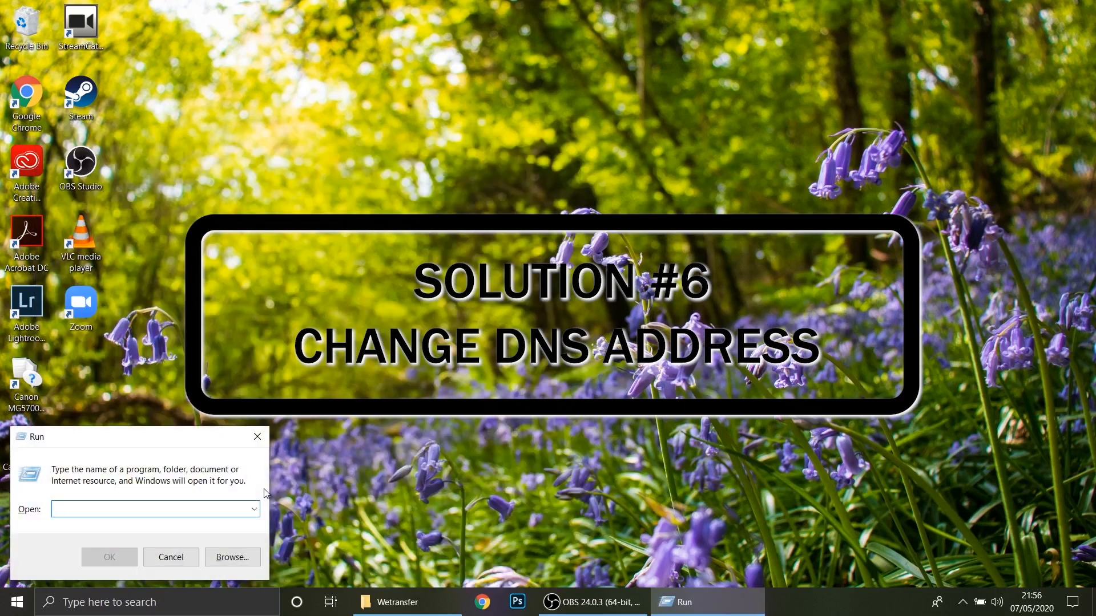
pyautogui.write('n')
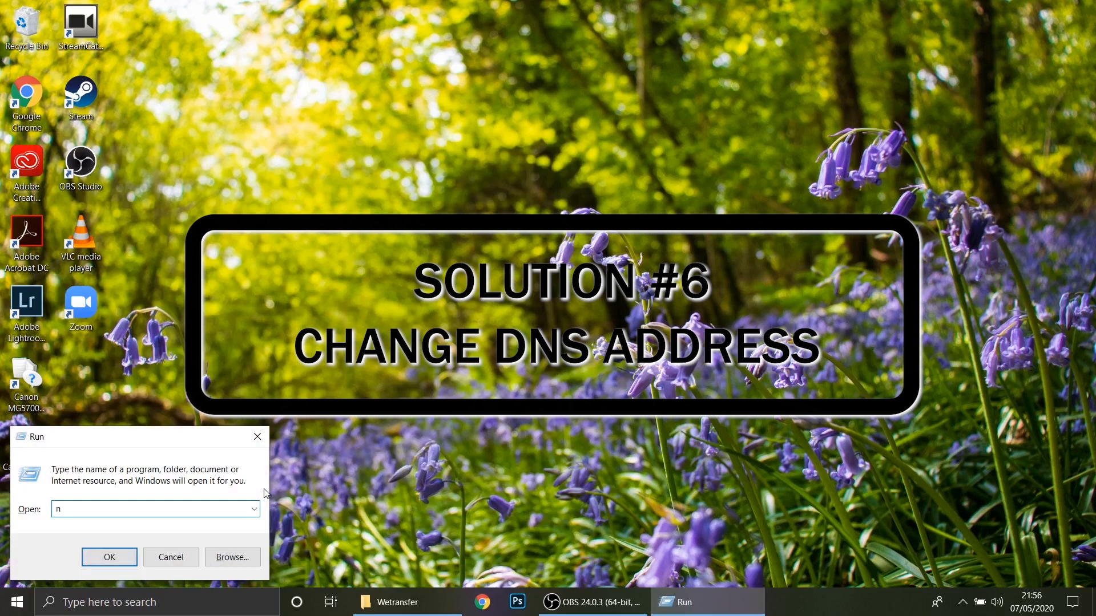
pyautogui.write('cpa')
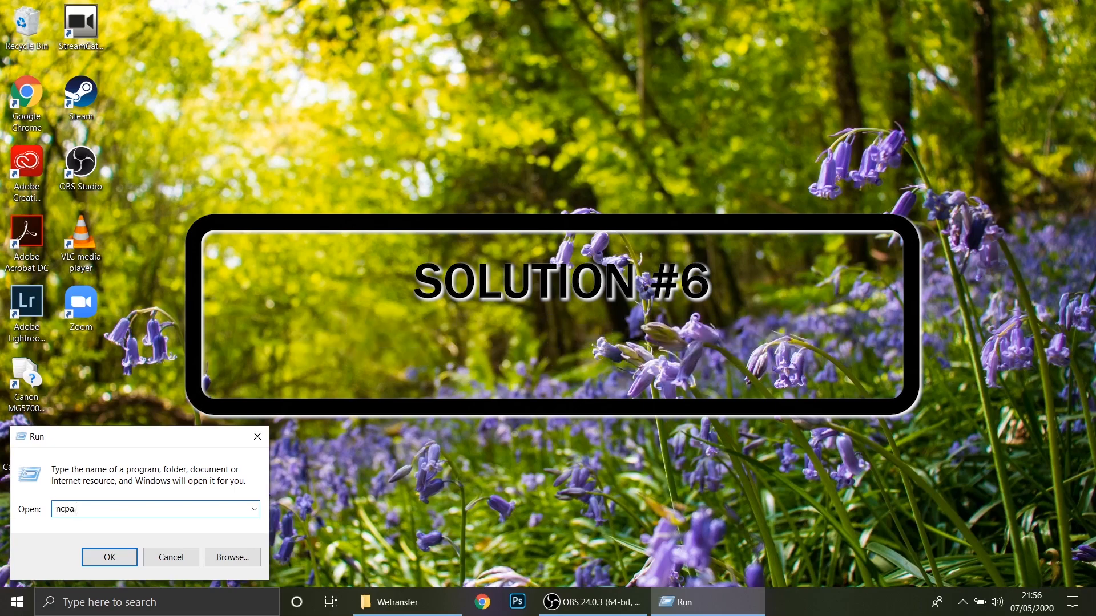
pyautogui.write('.cpl')
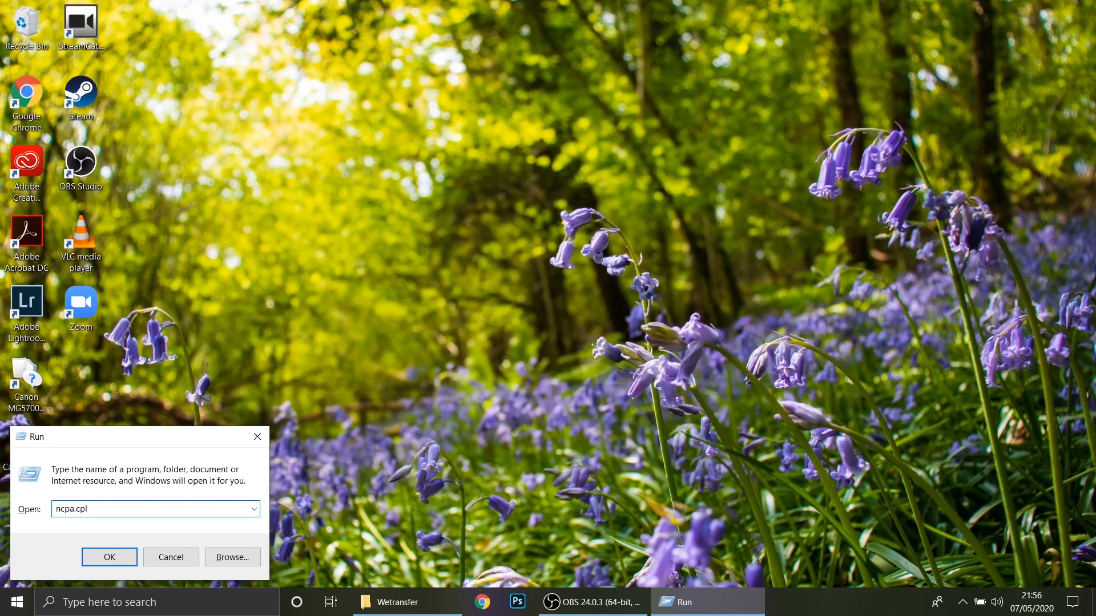
pyautogui.press('Return')
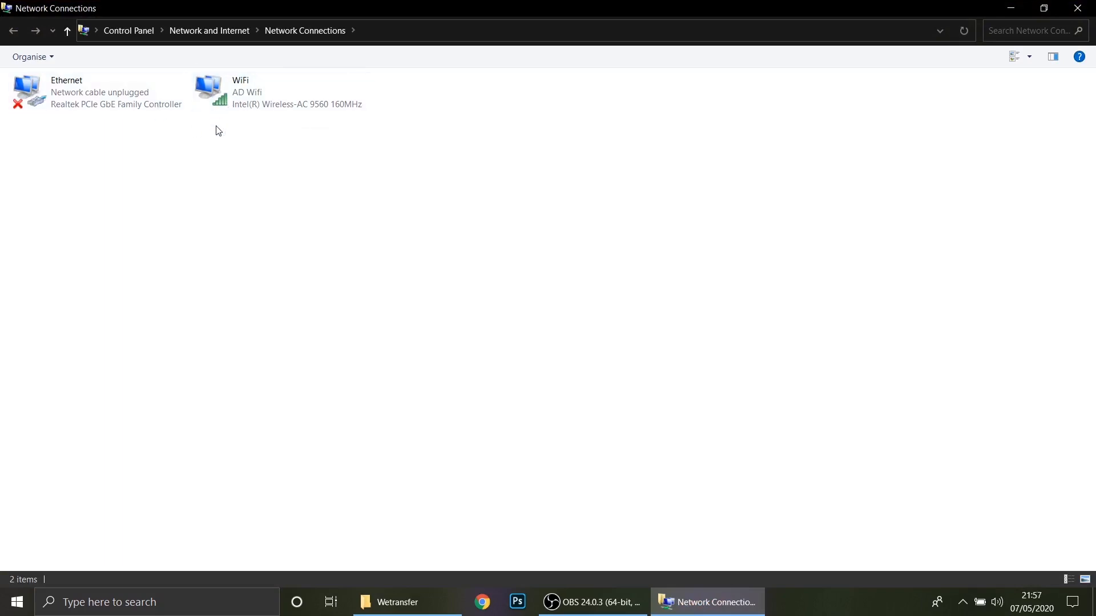
# - Open the Internet Protocol Version 4 (TCP/IPv4) properties of the WiFi connection
pyautogui.click(245, 102)
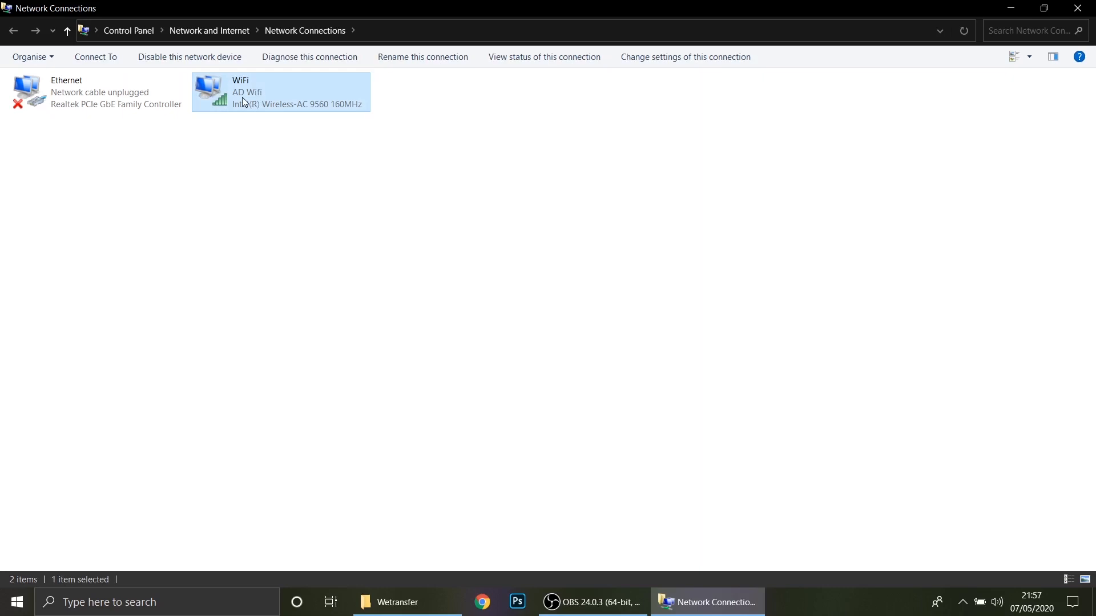
pyautogui.rightClick(243, 98)
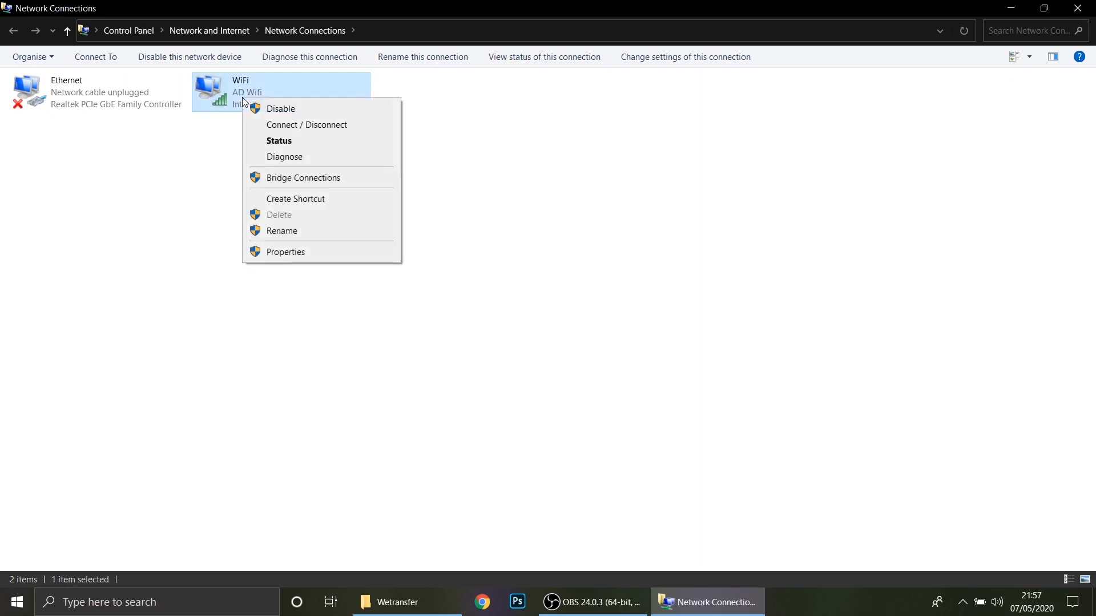
pyautogui.click(286, 253)
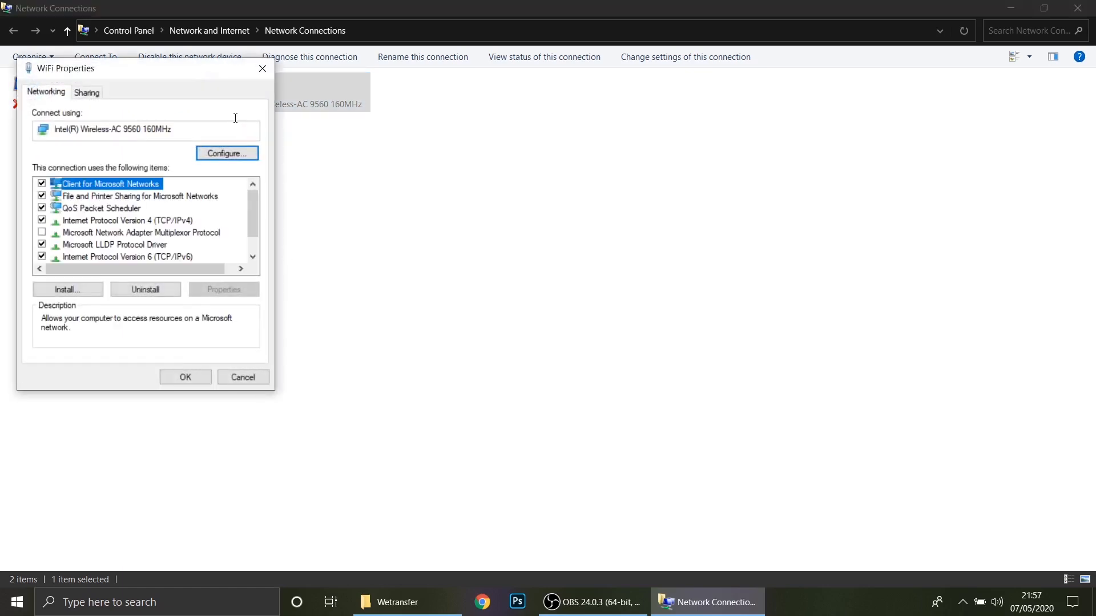
pyautogui.moveTo(204, 84); pyautogui.dragTo(407, 223)
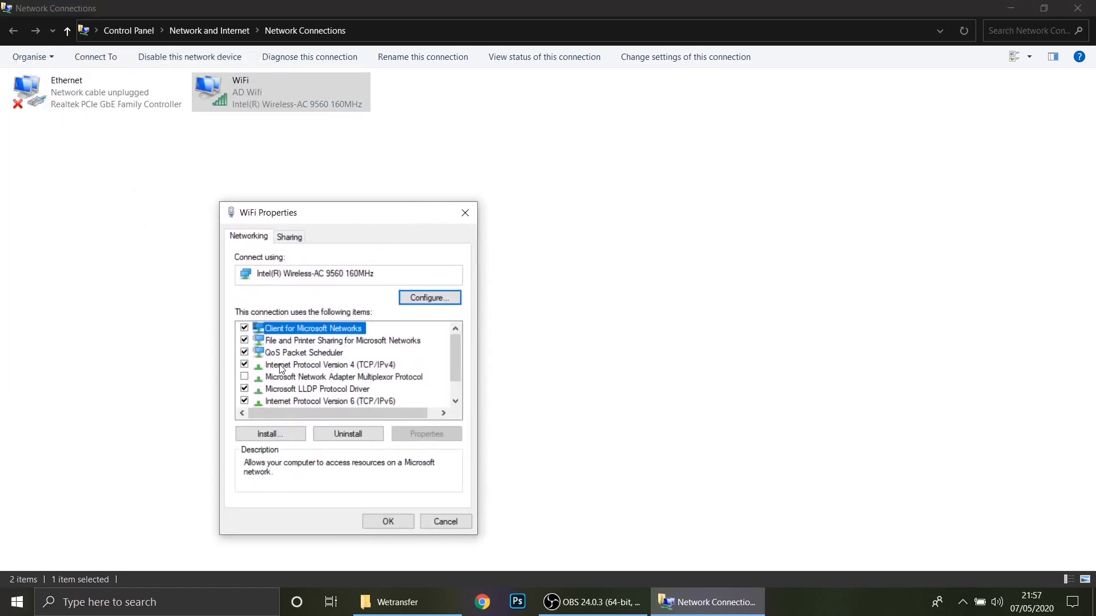
pyautogui.doubleClick(338, 370)
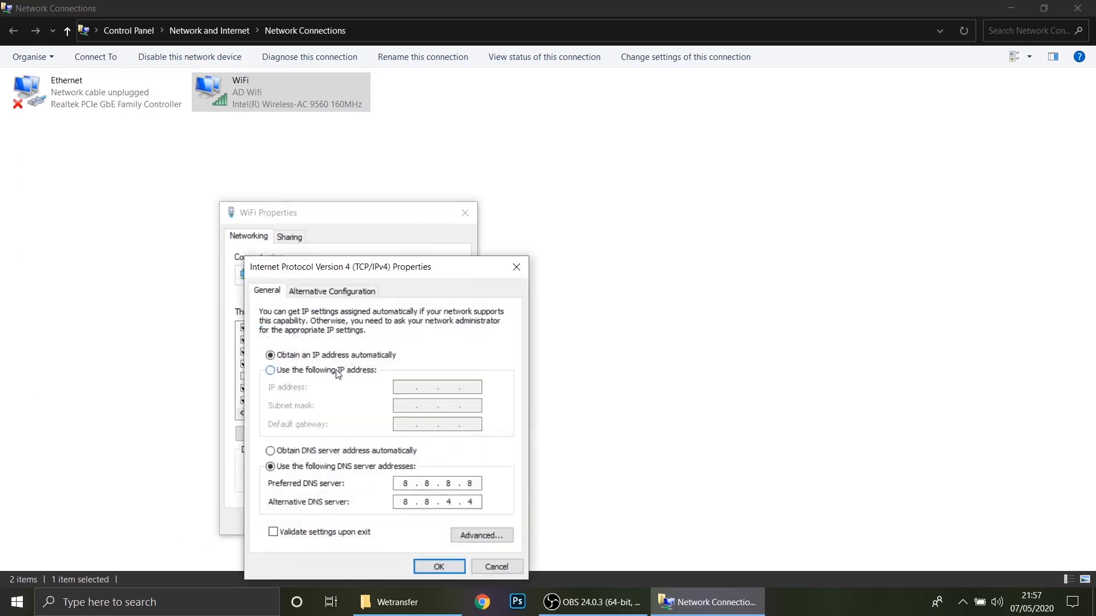
pyautogui.moveTo(371, 267); pyautogui.dragTo(653, 201)
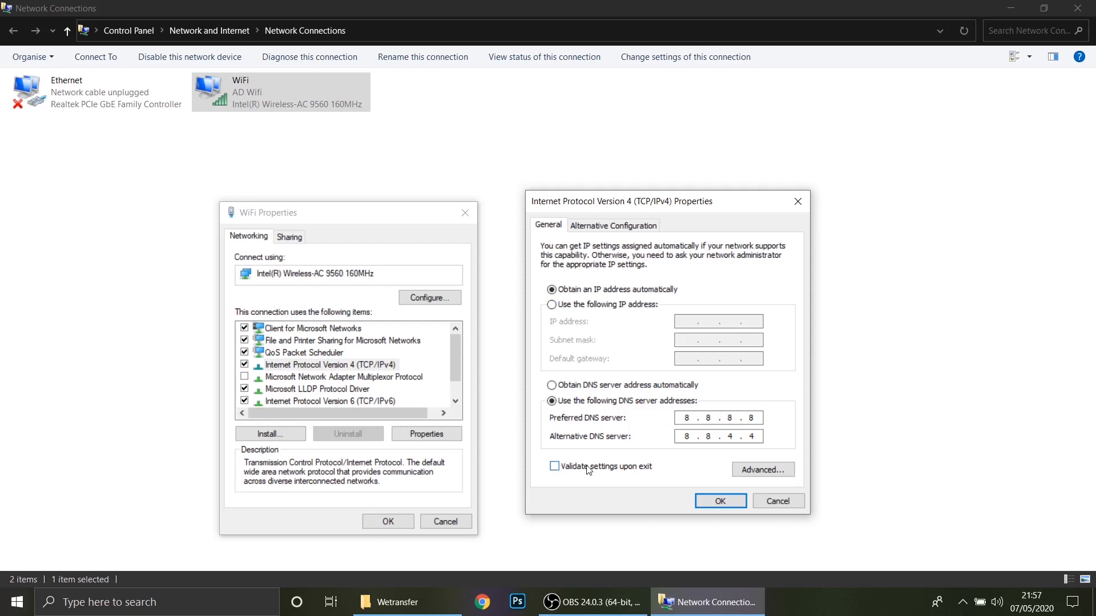
# - Enable Validate settings upon exit and confirm the IPv4 settings with DNS servers 8.8.8.8 and 8.8.4.4
pyautogui.click(612, 469)
pyautogui.click(717, 502)
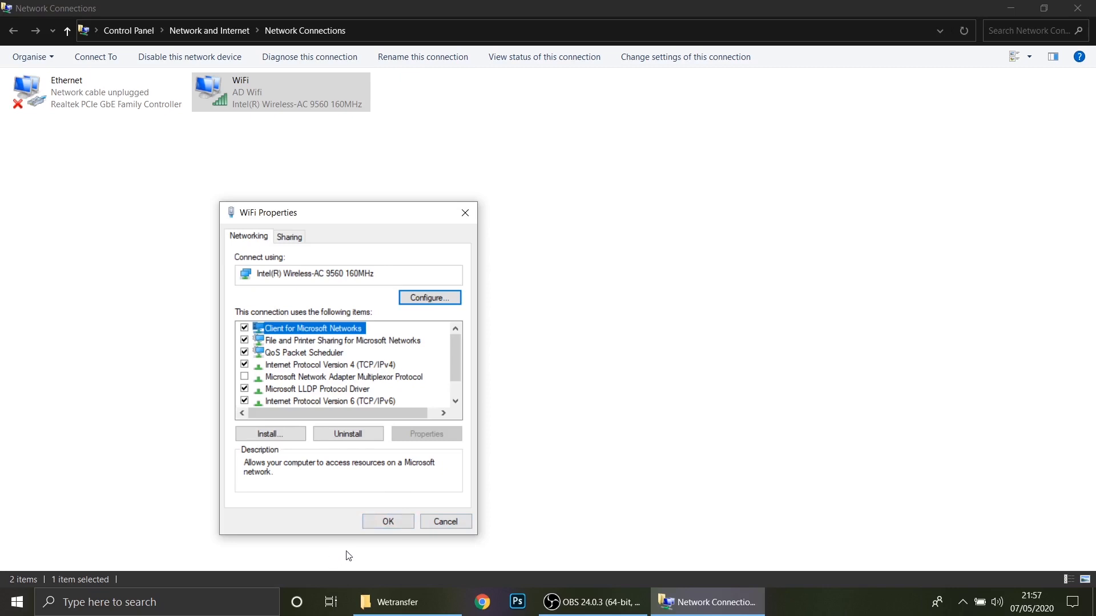
pyautogui.moveTo(433, 219); pyautogui.dragTo(675, 177)
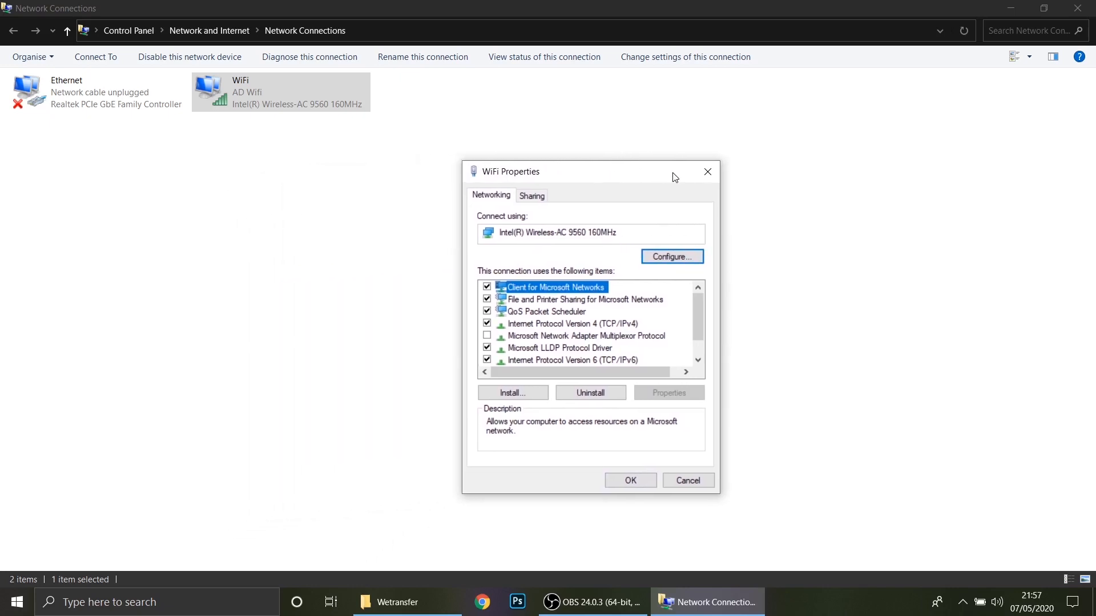